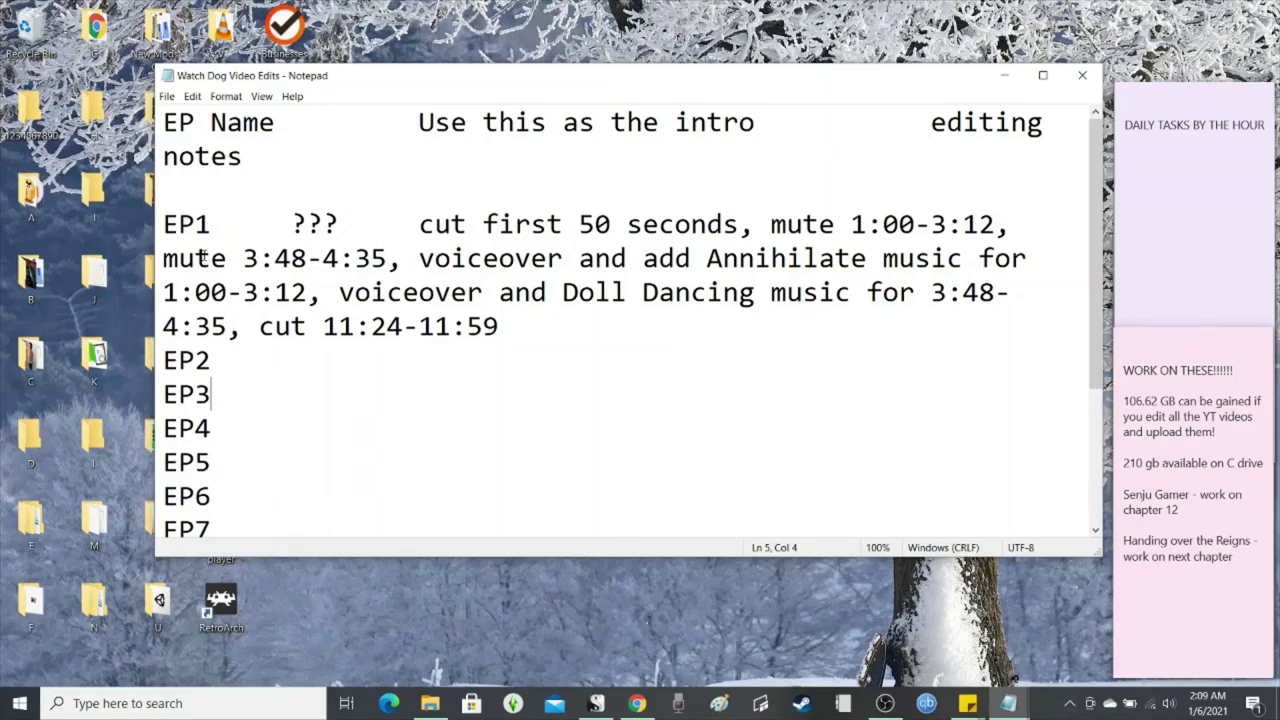
Review the episode list and the EP1 editing notes in the Watch Dog Video Edits text file
{"action": "scroll", "coordinate": [482, 308], "scroll_direction": "down", "scroll_amount": 2}
{"action": "scroll", "coordinate": [483, 309], "scroll_direction": "up", "scroll_amount": 2}
{"action": "left_click", "coordinate": [518, 322]}
Switch to Chrome and examine the Zim desktop wiki home page, including its feature list and the demo notebook screenshot
{"action": "left_click", "coordinate": [637, 703]}
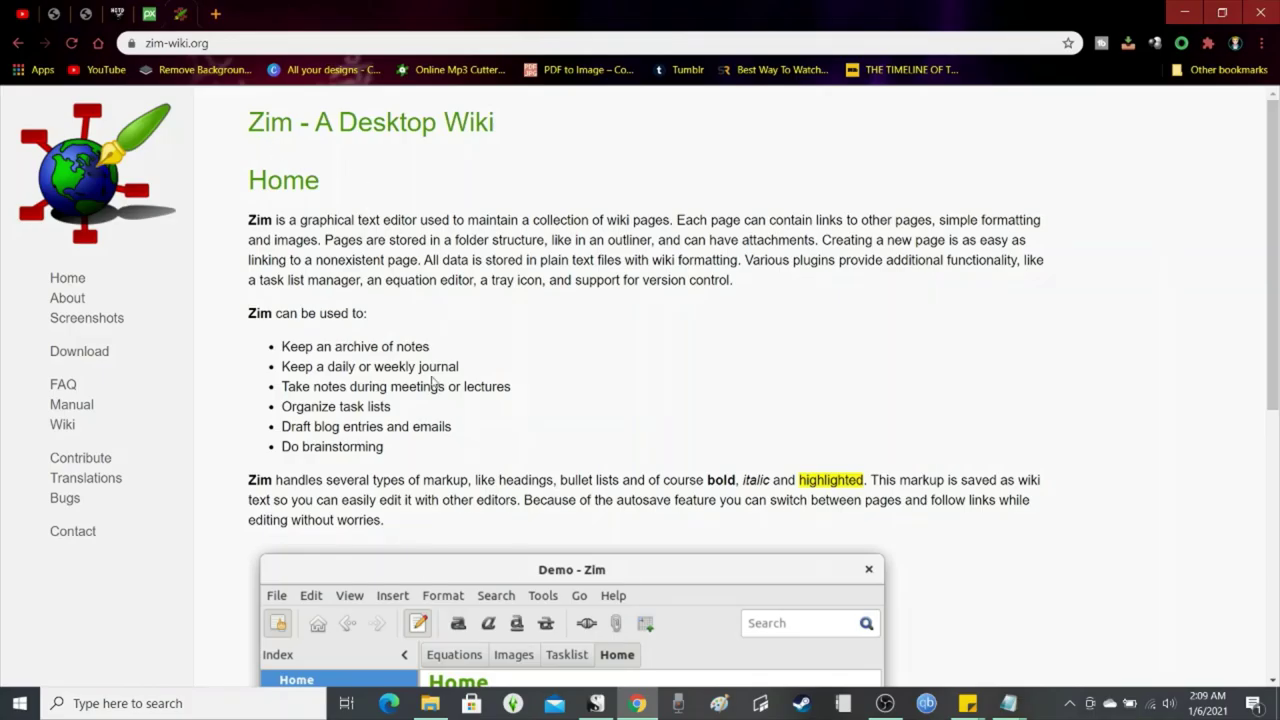
{"action": "scroll", "coordinate": [368, 367], "scroll_direction": "down", "scroll_amount": 4}
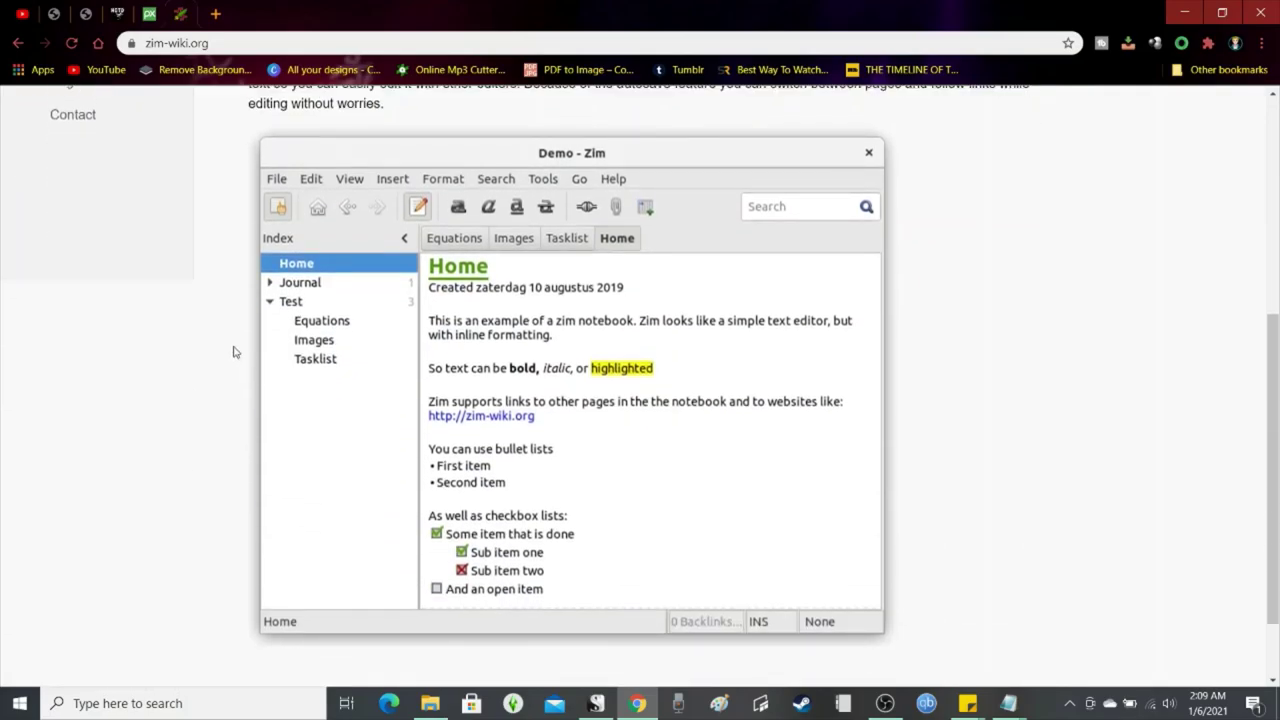
{"action": "scroll", "coordinate": [233, 352], "scroll_direction": "up", "scroll_amount": 4}
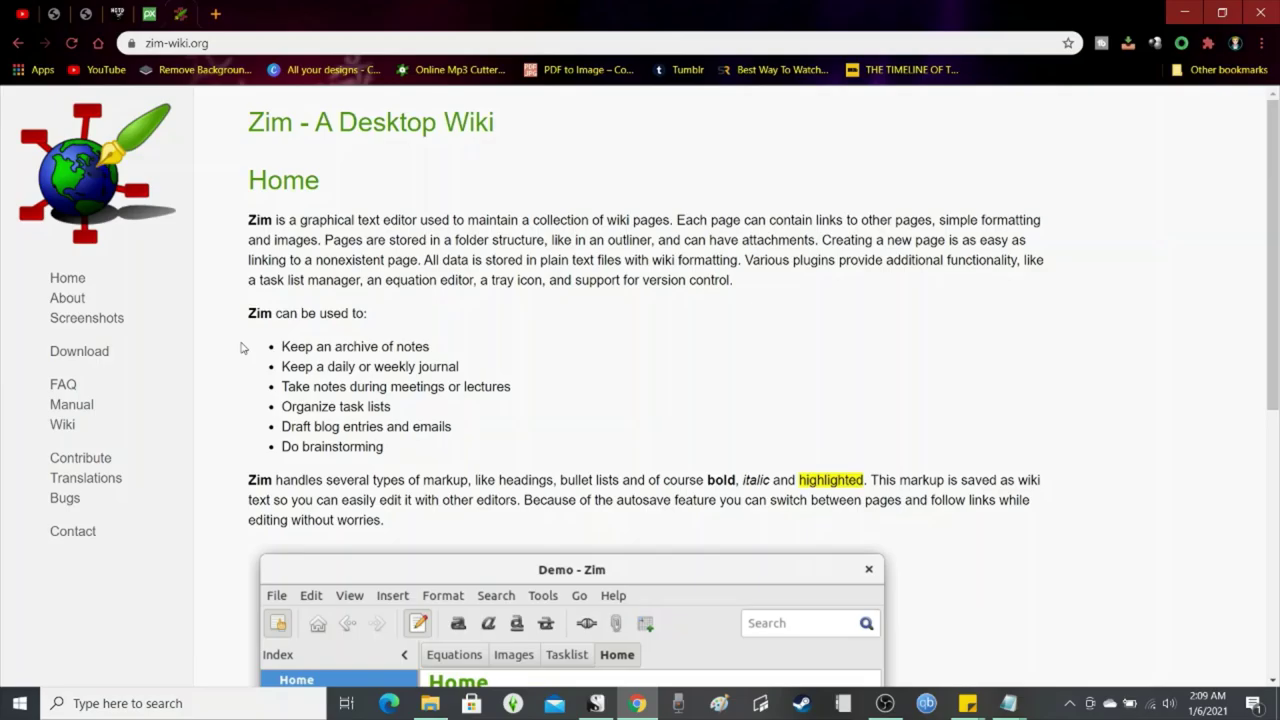
{"action": "scroll", "coordinate": [235, 350], "scroll_direction": "down", "scroll_amount": 3}
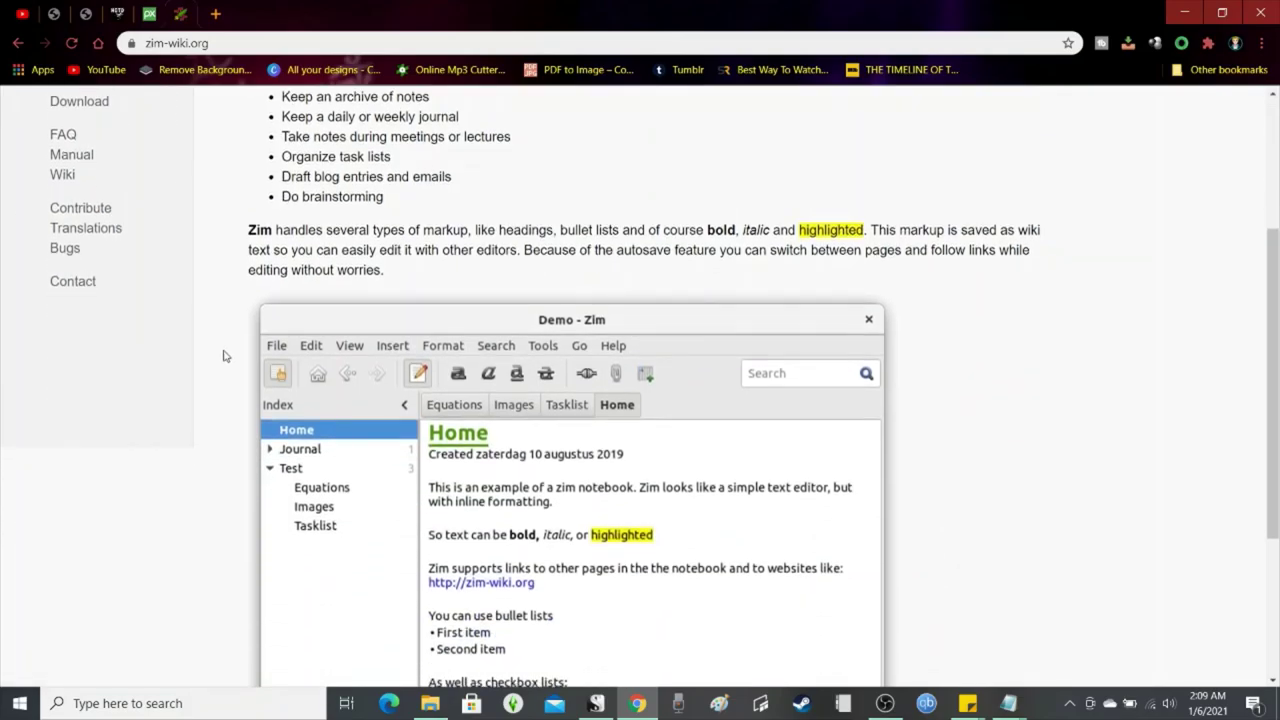
{"action": "scroll", "coordinate": [226, 356], "scroll_direction": "down", "scroll_amount": 1}
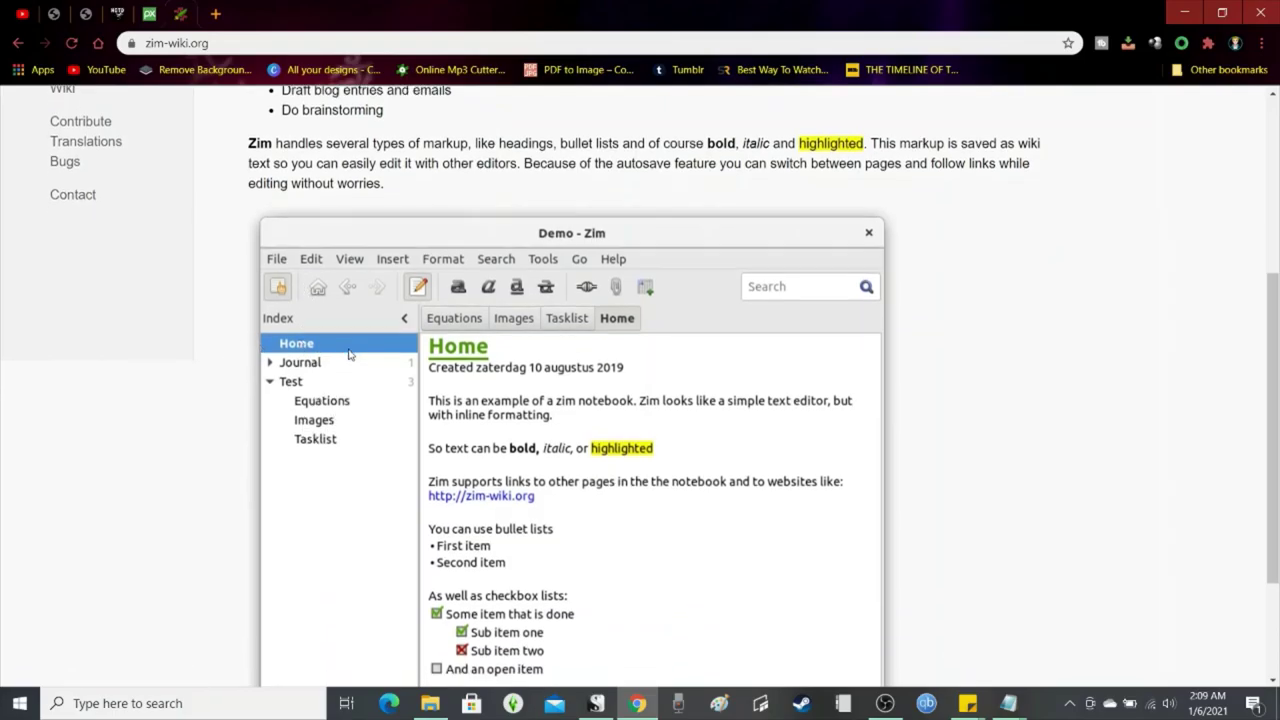
{"action": "scroll", "coordinate": [369, 360], "scroll_direction": "down", "scroll_amount": 1}
{"action": "scroll", "coordinate": [470, 400], "scroll_direction": "up", "scroll_amount": 5}
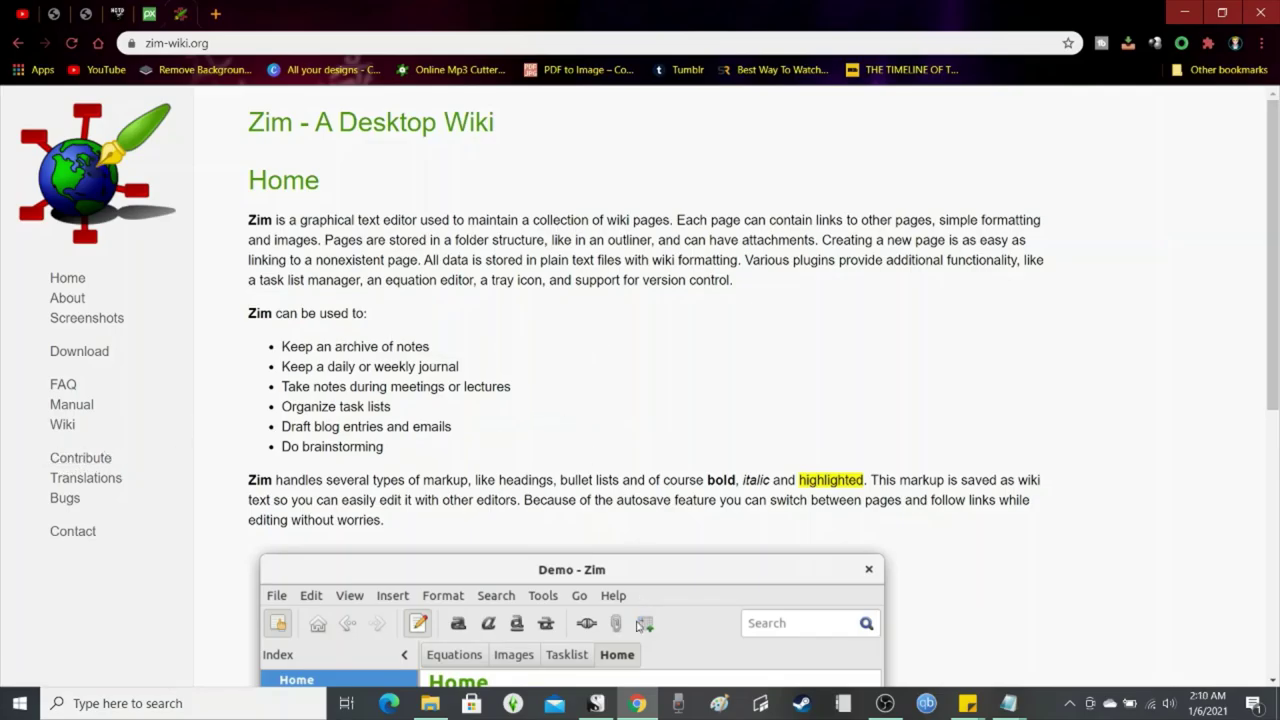
{"action": "mouse_move", "coordinate": [638, 708]}
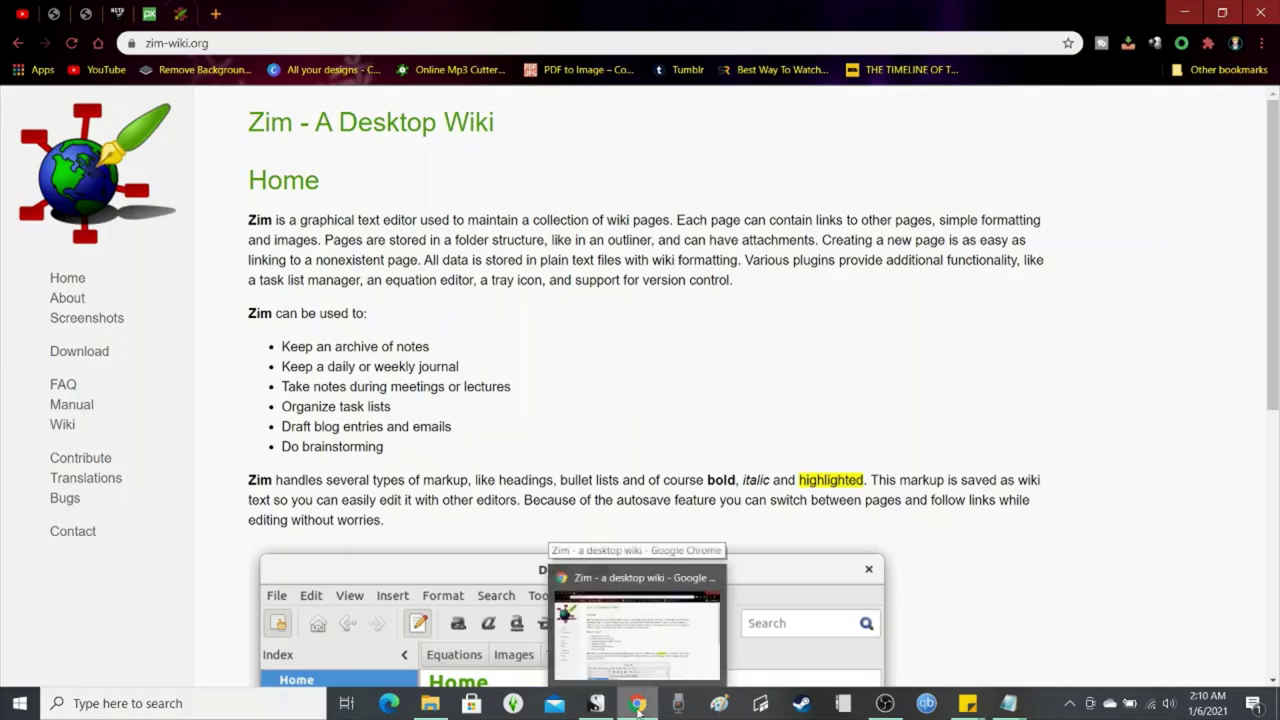
{"action": "left_click", "coordinate": [638, 708]}
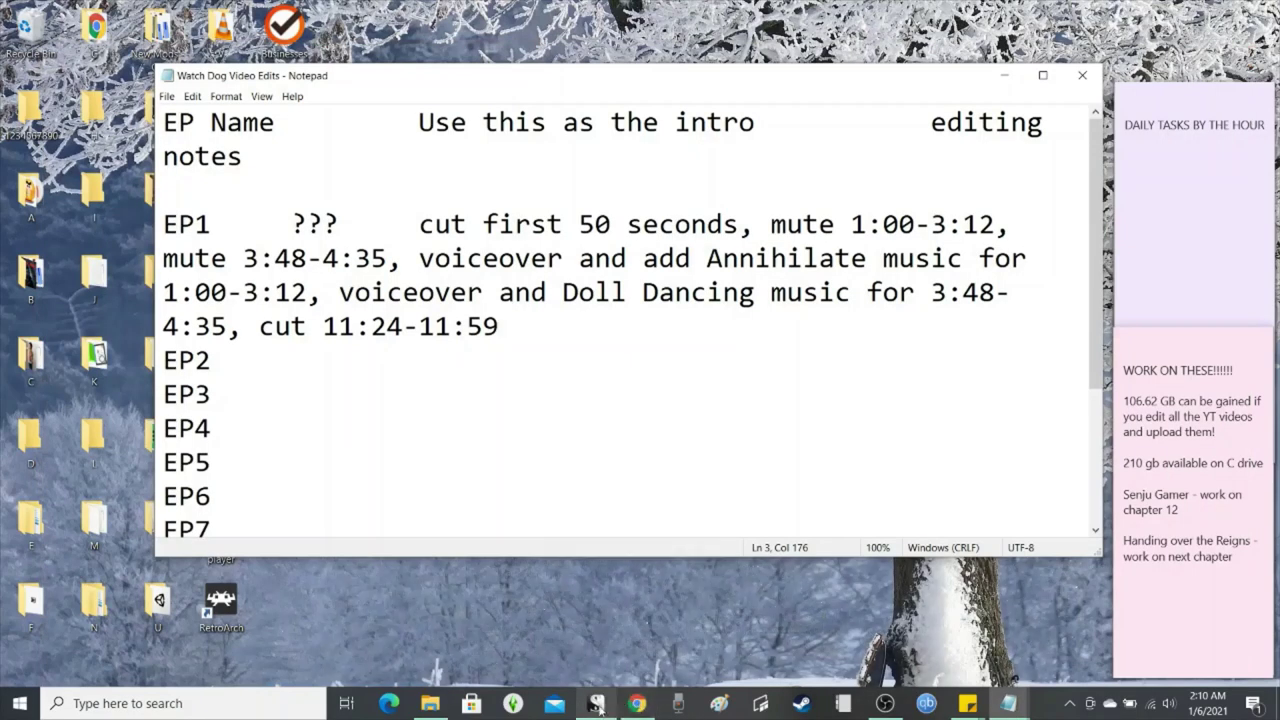
Switch to Scrivener and view the Watch Dogs episode notes along with the Video Edits and Music Notes templates
{"action": "mouse_move", "coordinate": [596, 706]}
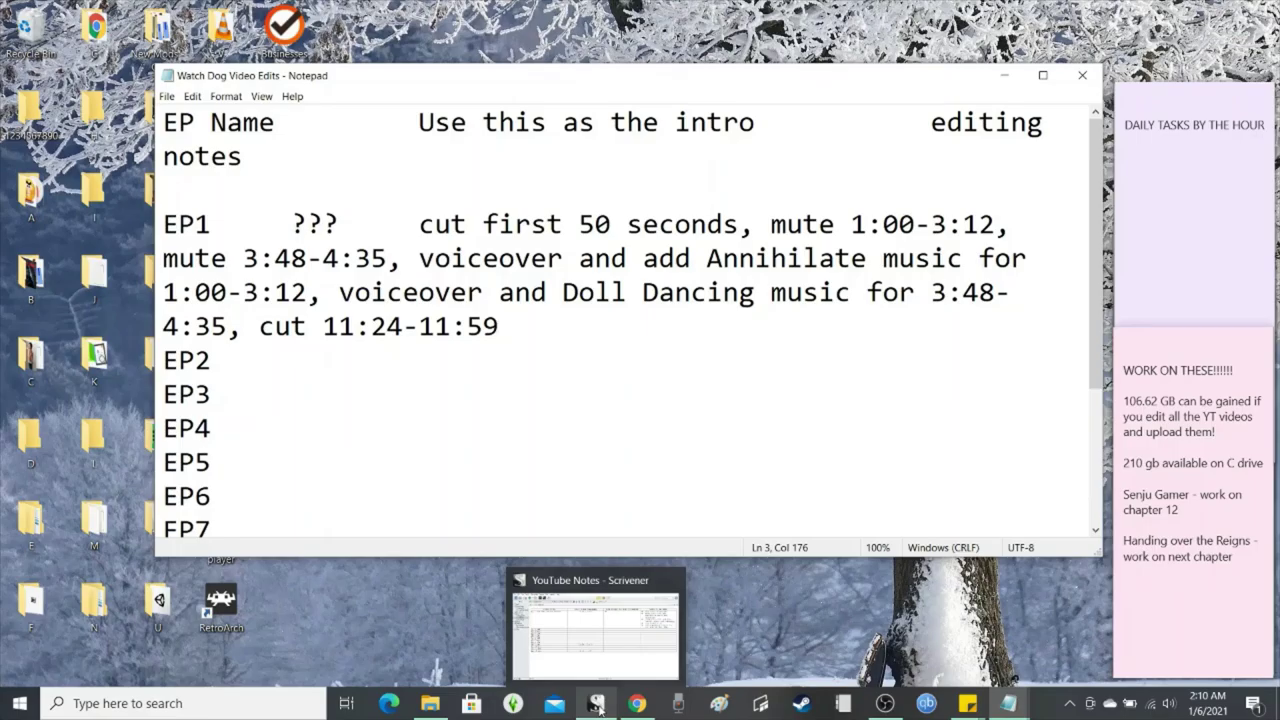
{"action": "left_click", "coordinate": [597, 705]}
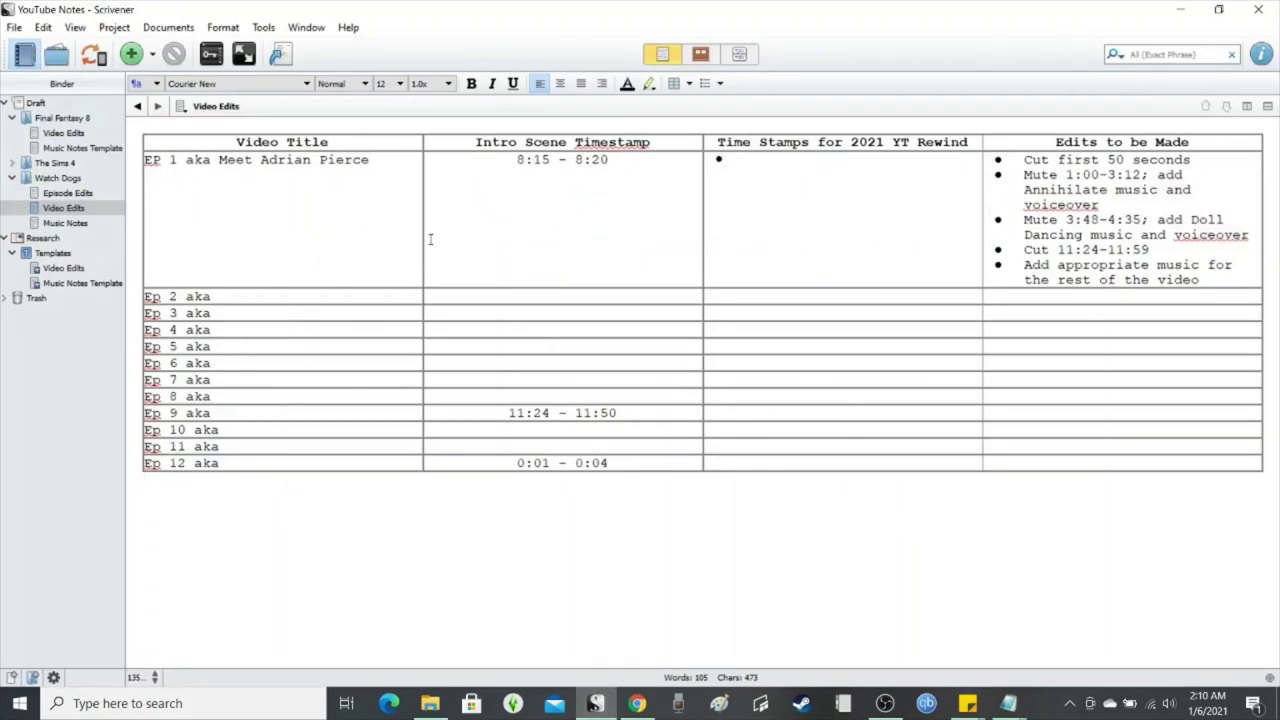
{"action": "left_click", "coordinate": [86, 193]}
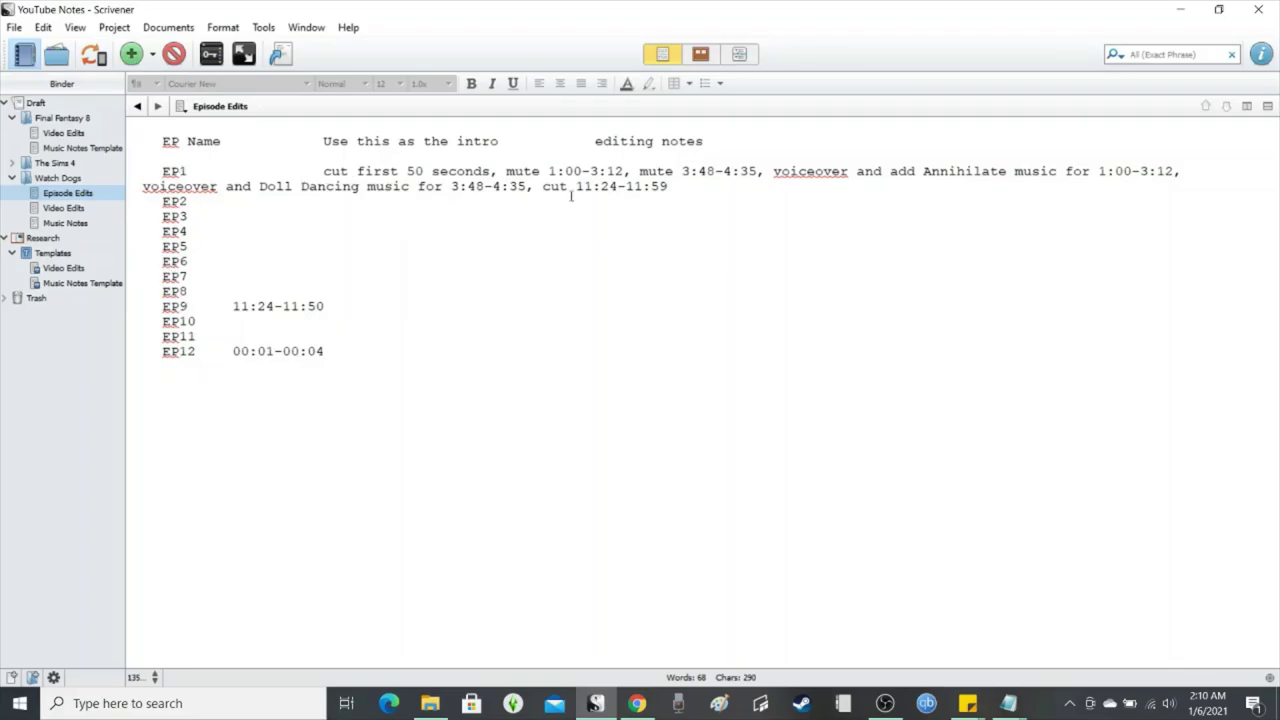
{"action": "left_click", "coordinate": [63, 268]}
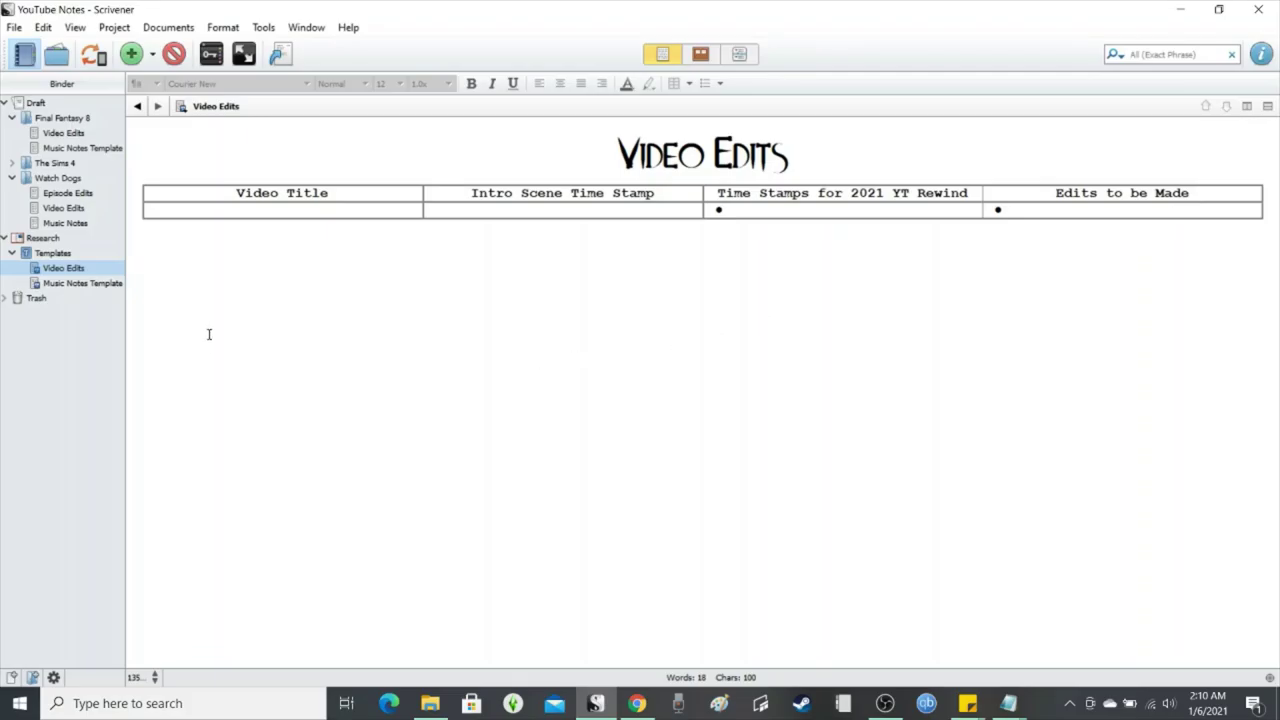
{"action": "left_click", "coordinate": [82, 284]}
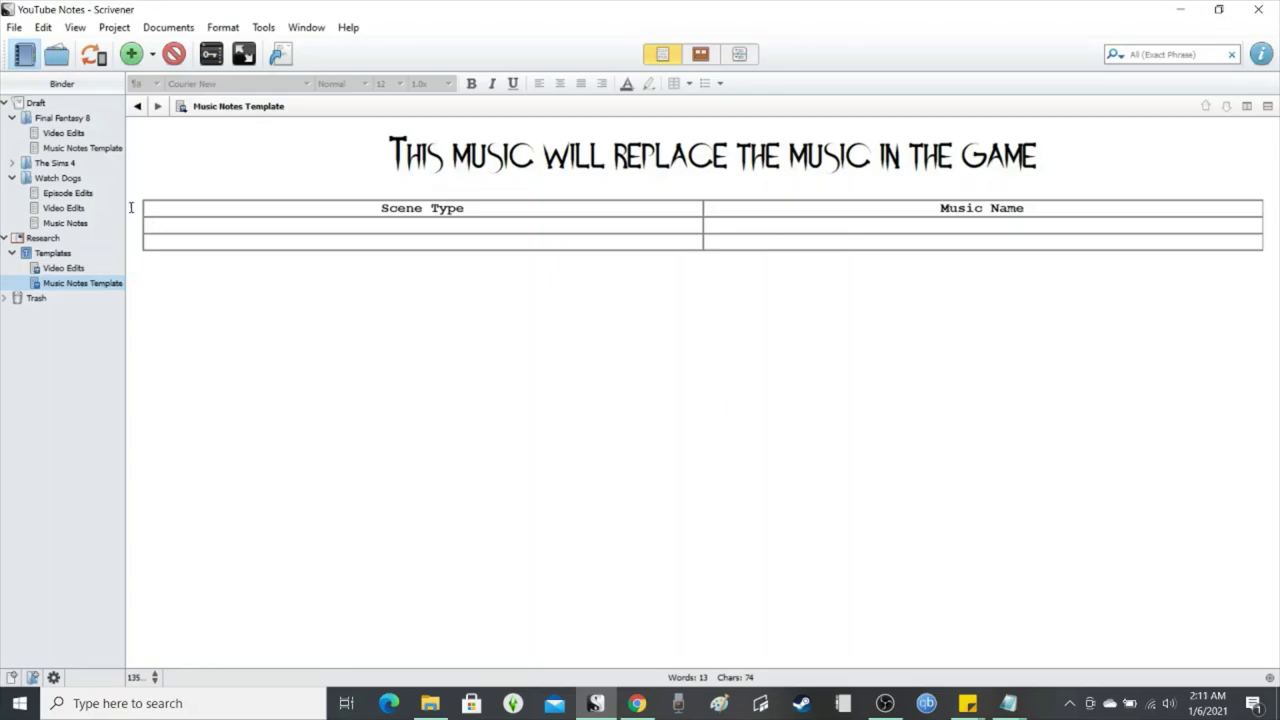
Delete the Video Edits and Music Notes Template documents from The Sims 4 folder
{"action": "left_click", "coordinate": [12, 163]}
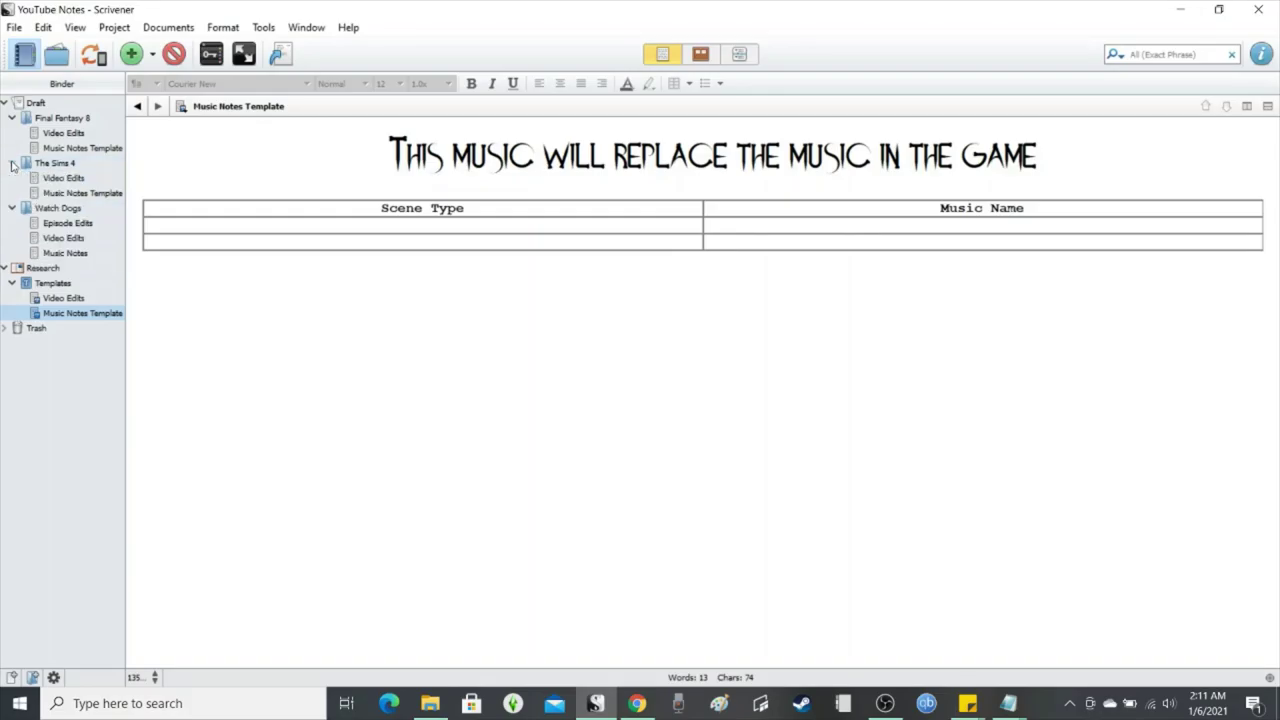
{"action": "left_click", "coordinate": [60, 179]}
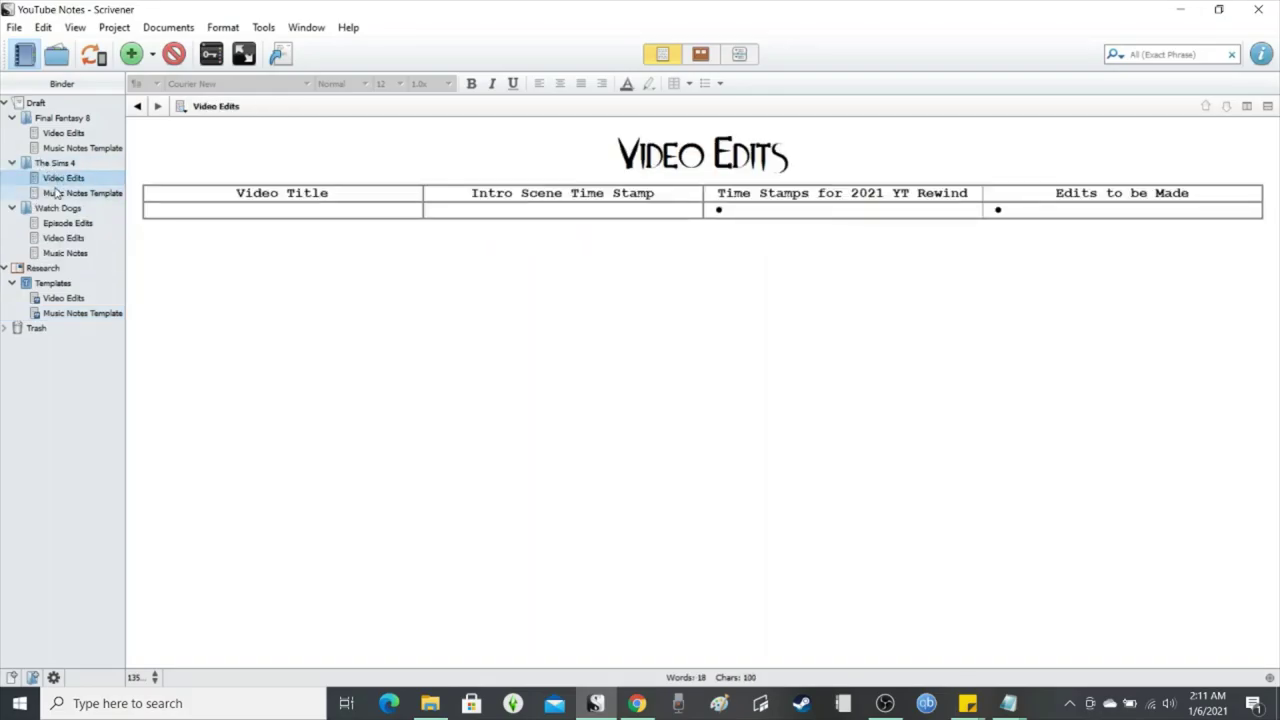
{"action": "left_click", "coordinate": [173, 54]}
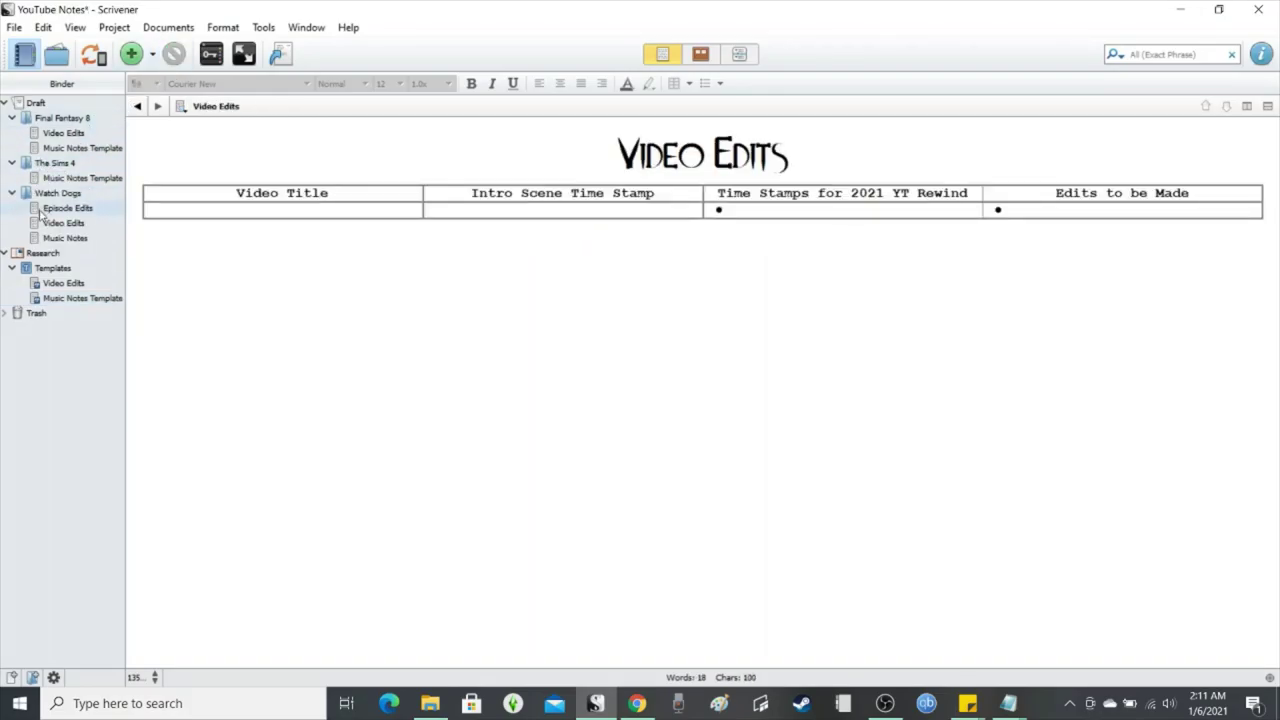
{"action": "left_click", "coordinate": [75, 178]}
{"action": "key", "text": "Delete"}
Add a new document to The Sims 4 folder from the Video Edits template
{"action": "left_click", "coordinate": [82, 163]}
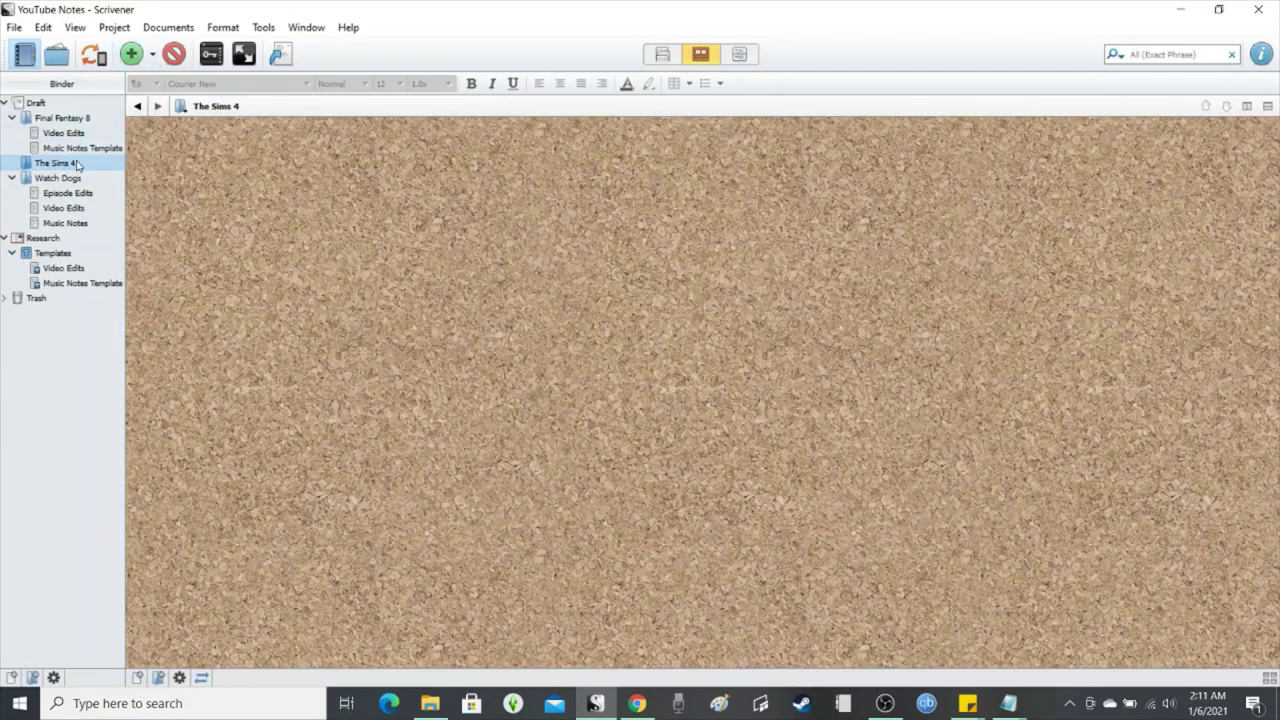
{"action": "left_click", "coordinate": [153, 56]}
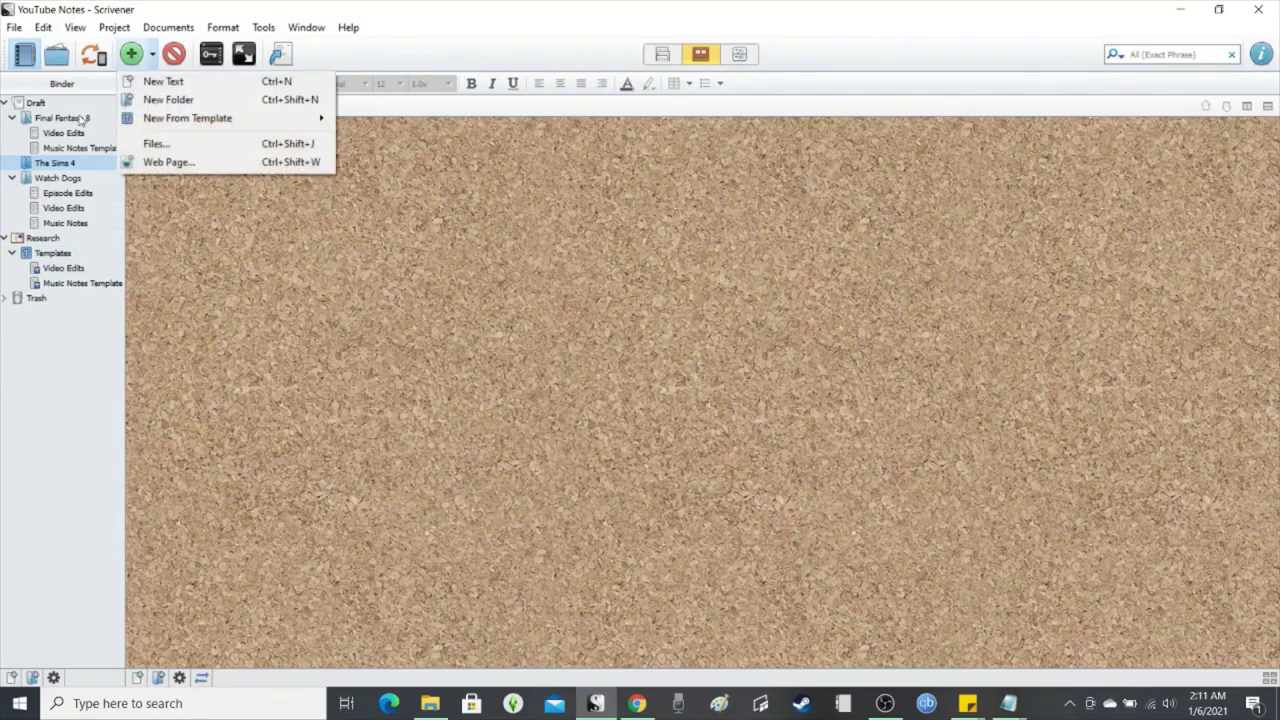
{"action": "mouse_move", "coordinate": [222, 121]}
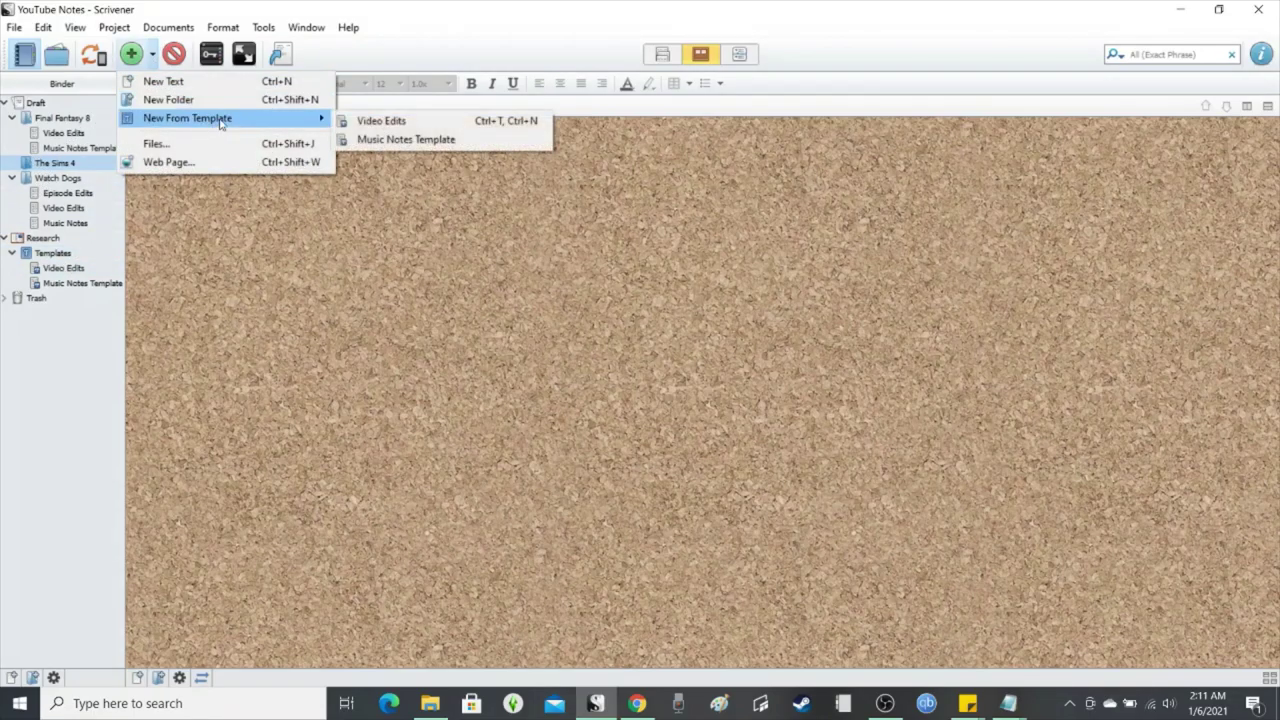
{"action": "left_click", "coordinate": [350, 121]}
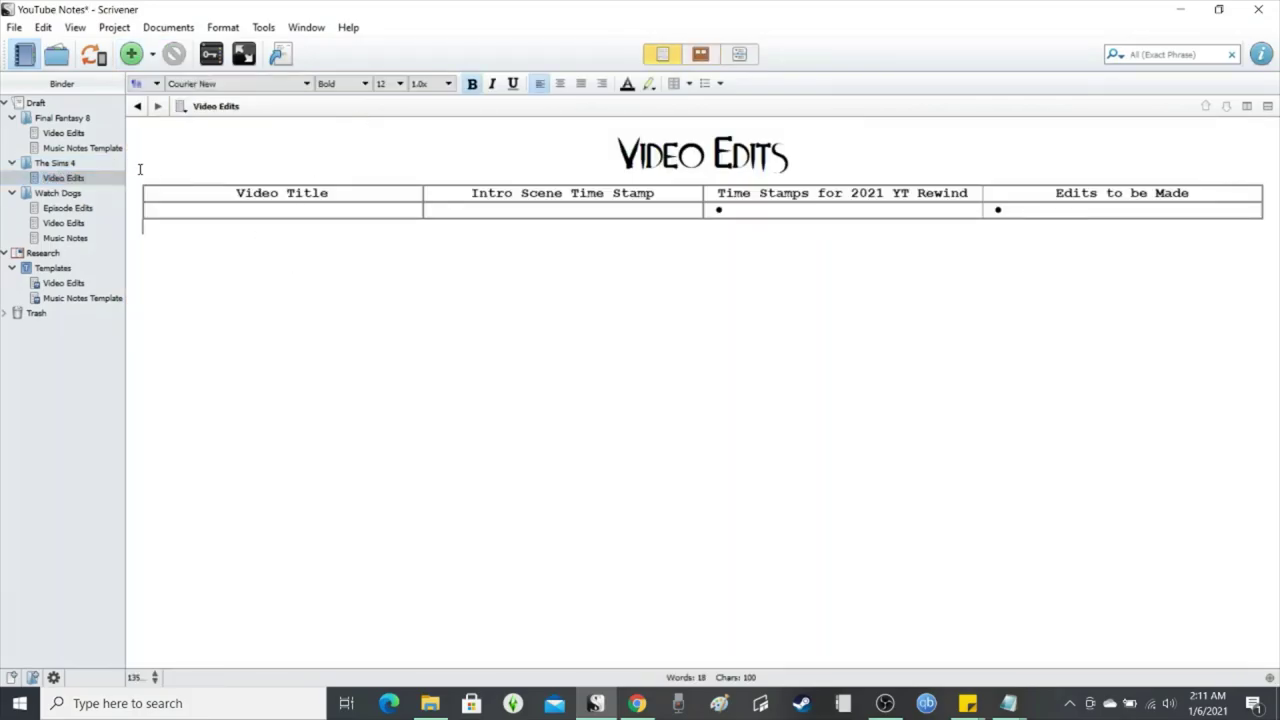
Add a document from the Music Notes Template to The Sims 4 folder and reopen that folder's Video Edits document
{"action": "left_click", "coordinate": [55, 162]}
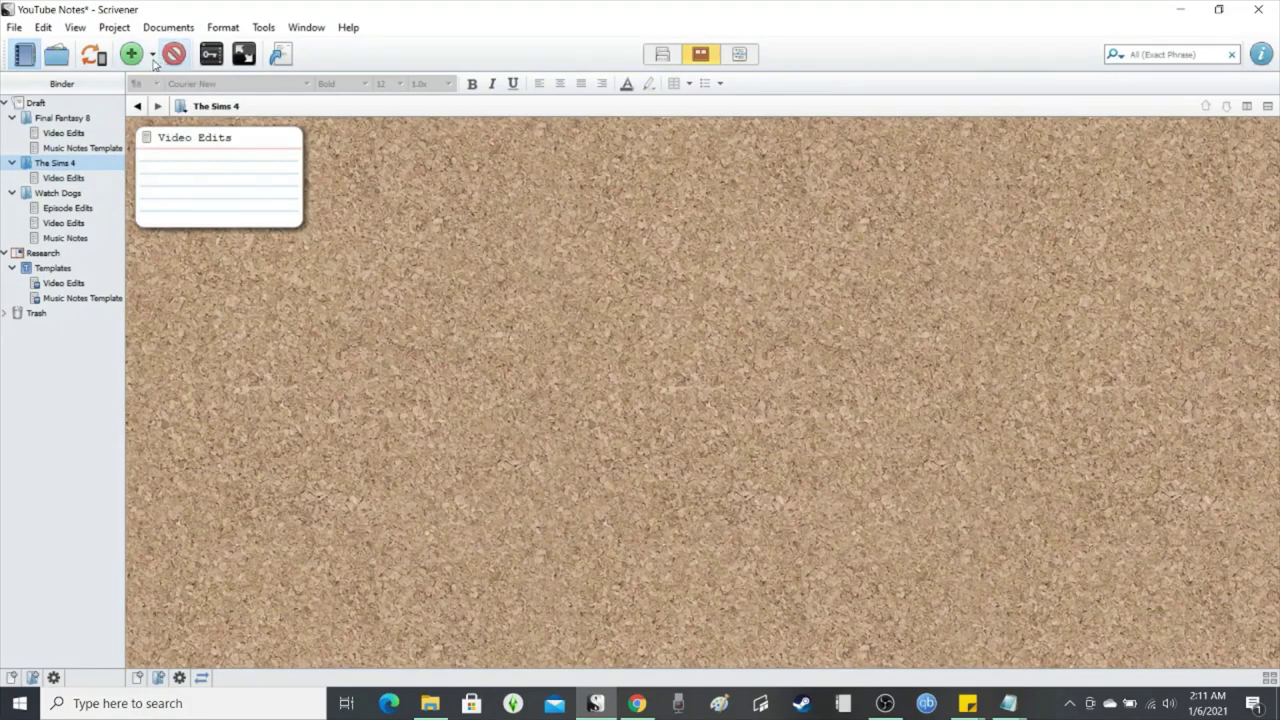
{"action": "left_click", "coordinate": [153, 57]}
{"action": "mouse_move", "coordinate": [220, 118]}
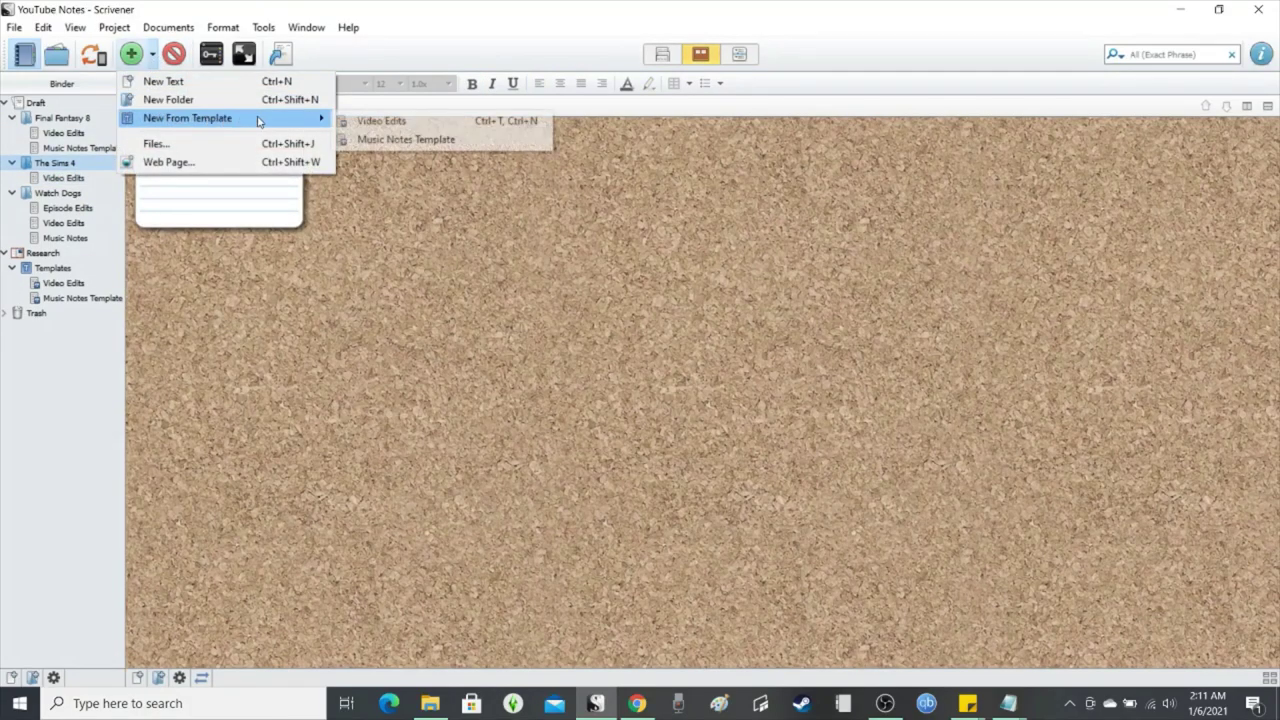
{"action": "left_click", "coordinate": [374, 142]}
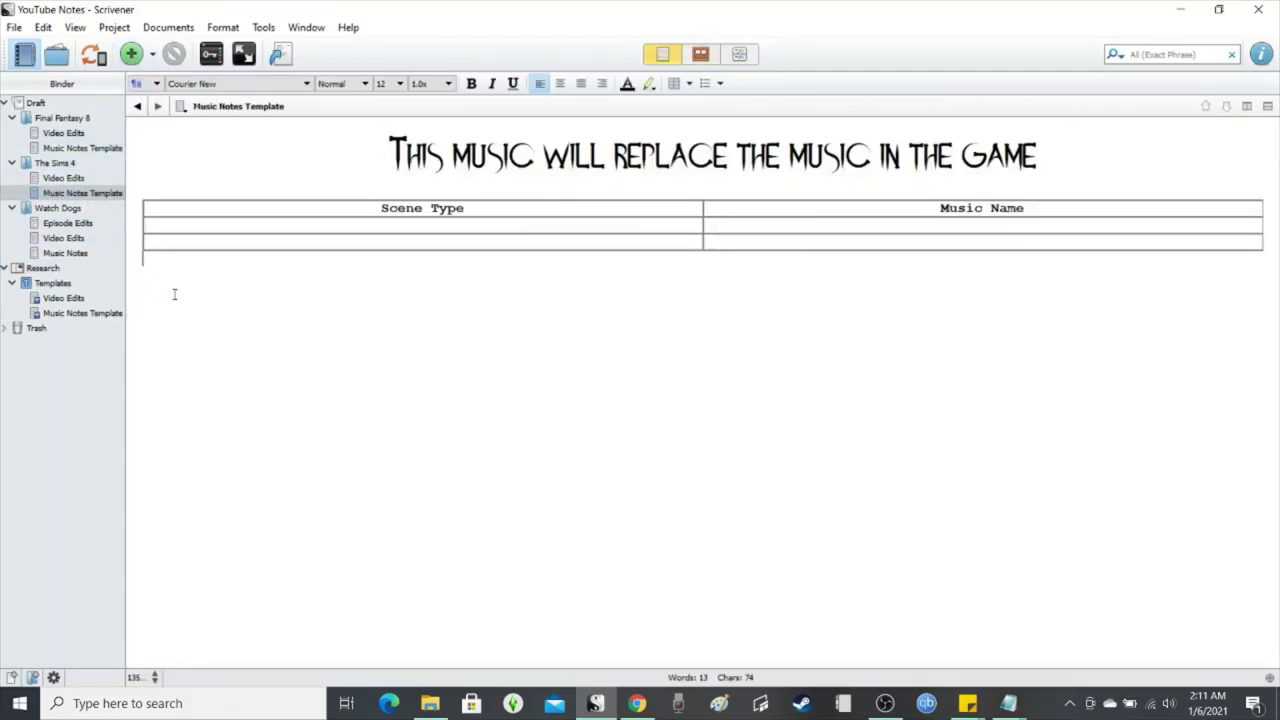
{"action": "left_click", "coordinate": [64, 179]}
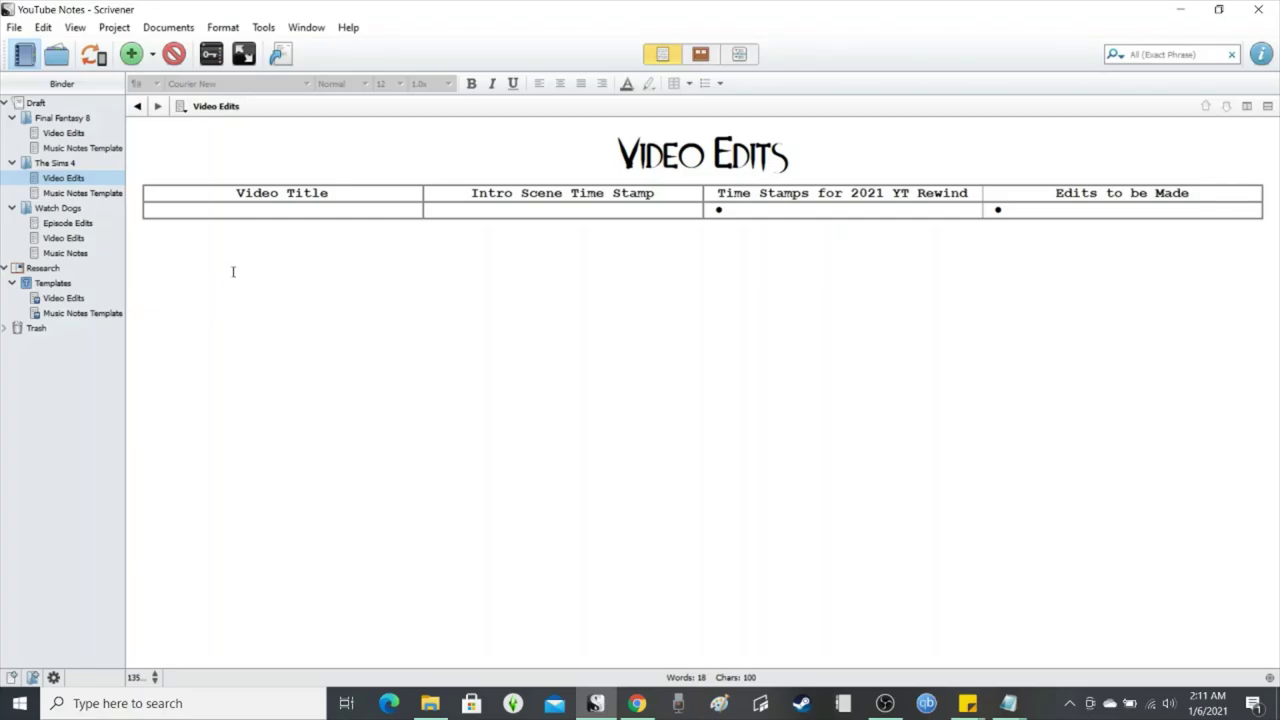
Show the Final Fantasy 8 folder's contents and collapse The Sims 4 and Final Fantasy 8 folders in the binder
{"action": "left_click", "coordinate": [55, 119]}
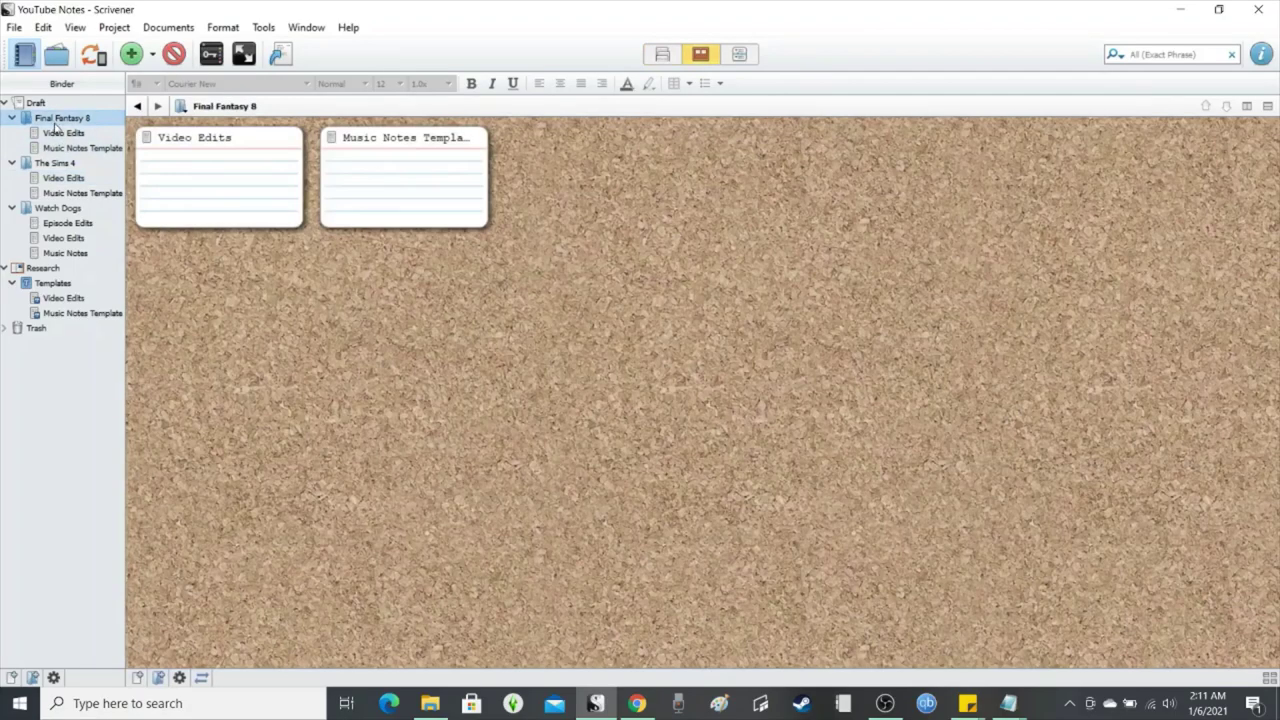
{"action": "left_click", "coordinate": [12, 163]}
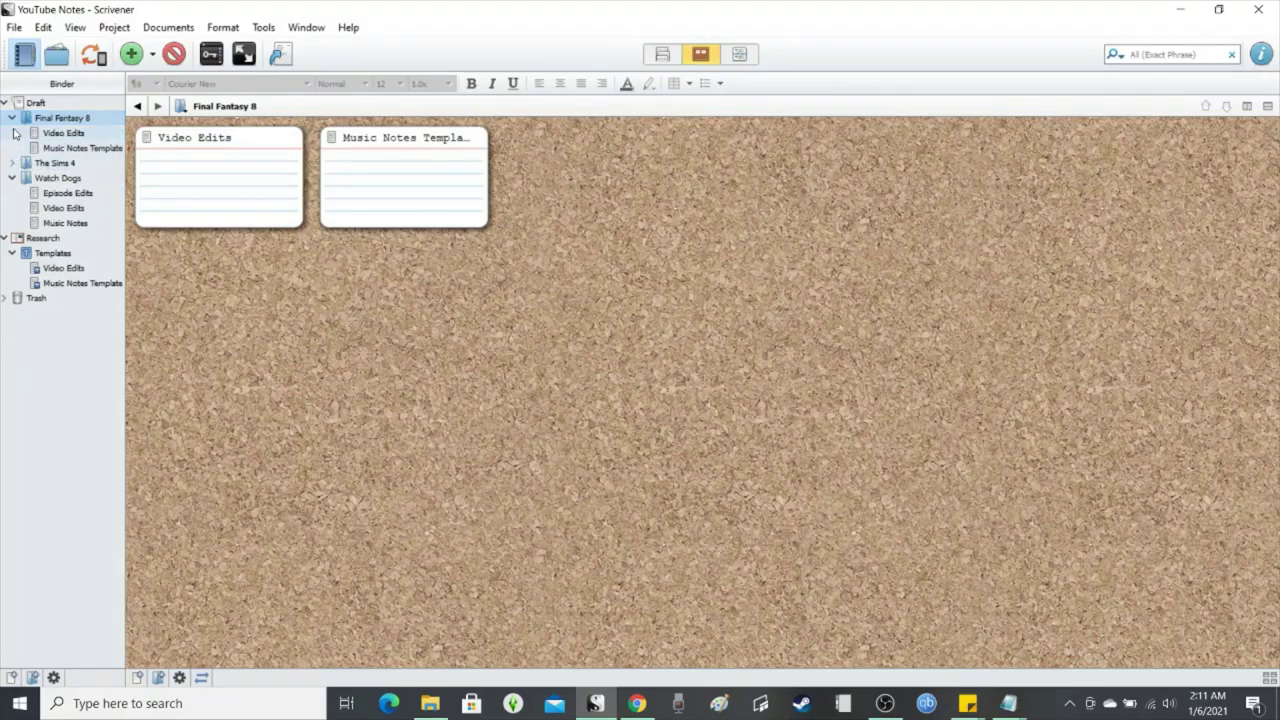
{"action": "left_click", "coordinate": [12, 118]}
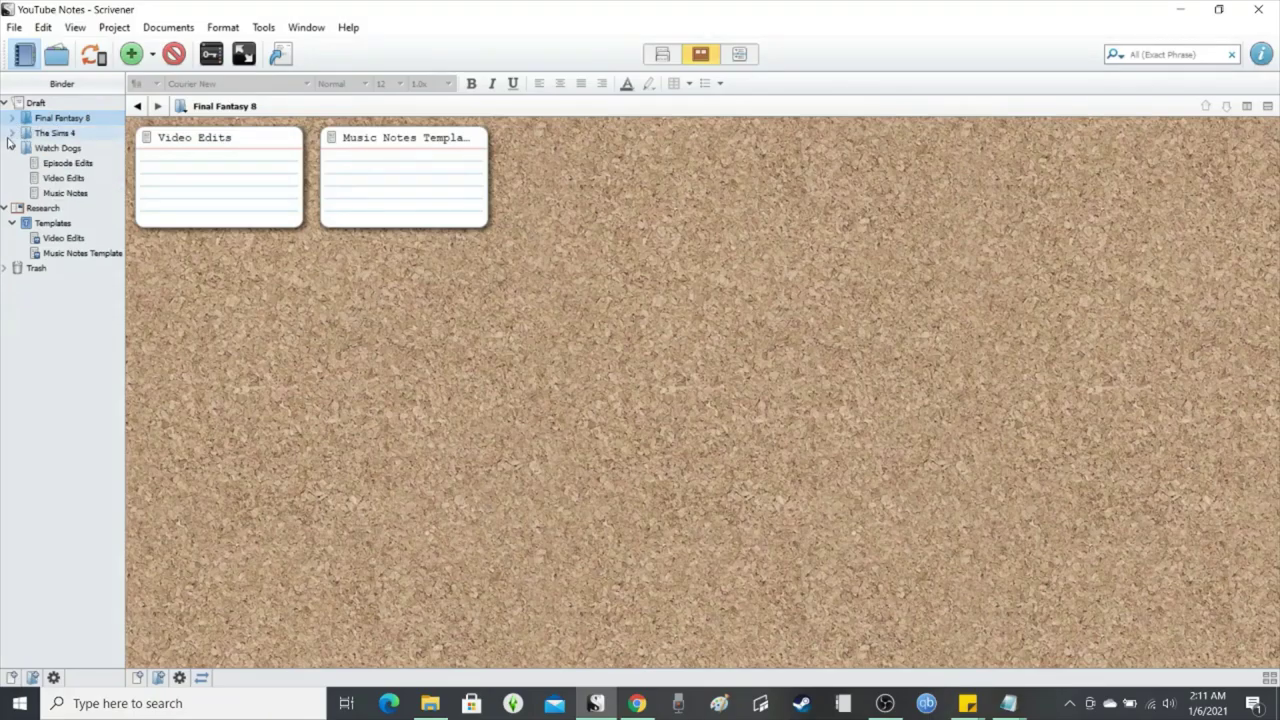
Split the editor vertically to show the Watch Dogs Episode Edits beside the Watch Dogs Video Edits table
{"action": "left_click", "coordinate": [77, 164]}
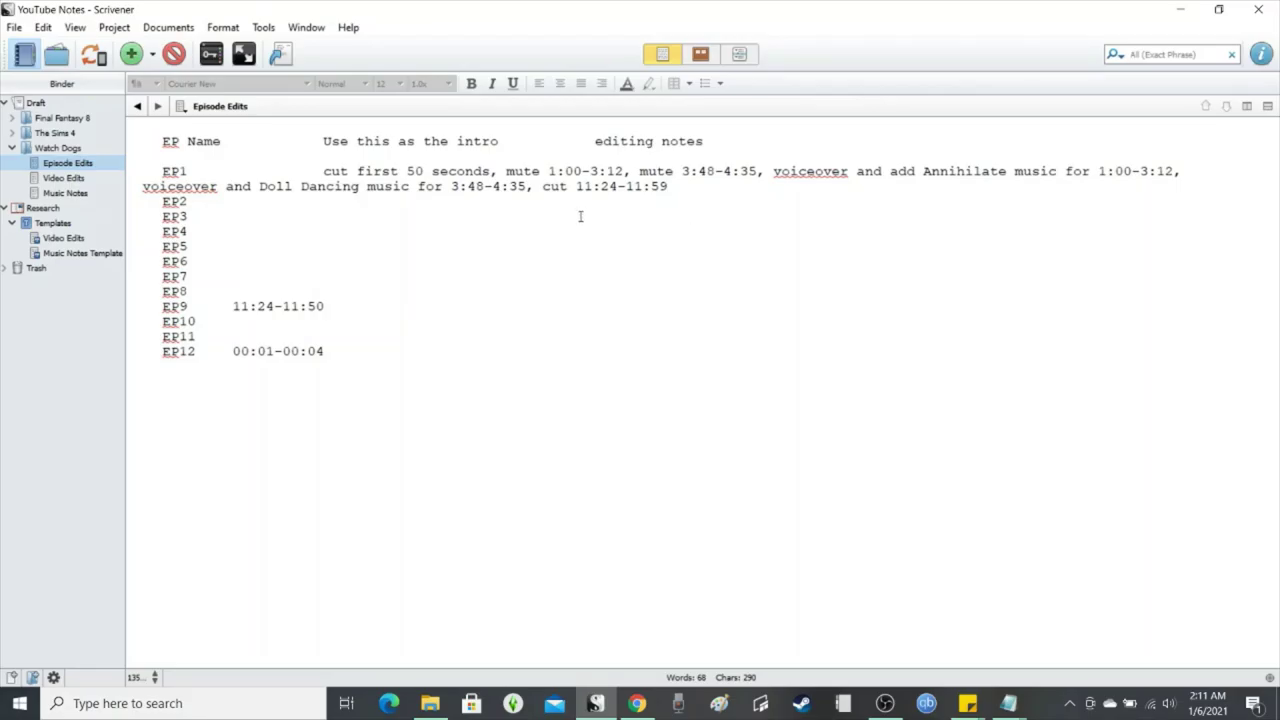
{"action": "left_click", "coordinate": [1246, 107]}
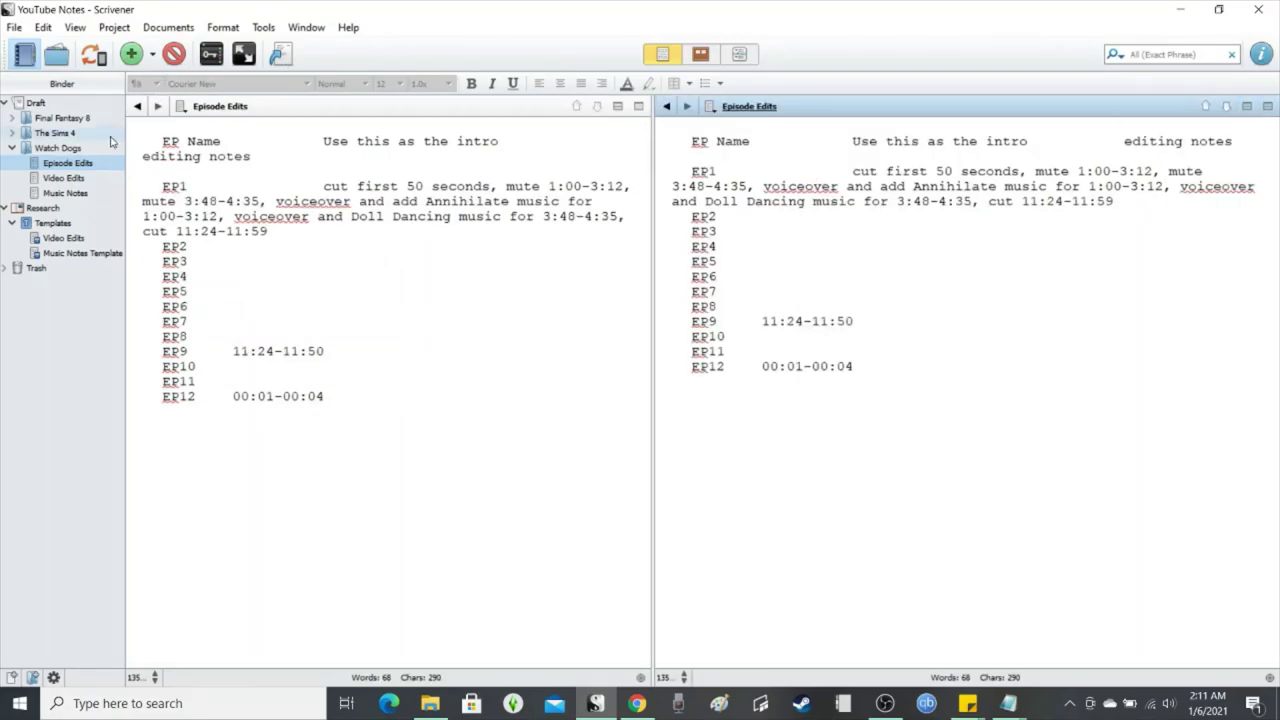
{"action": "left_click", "coordinate": [75, 193]}
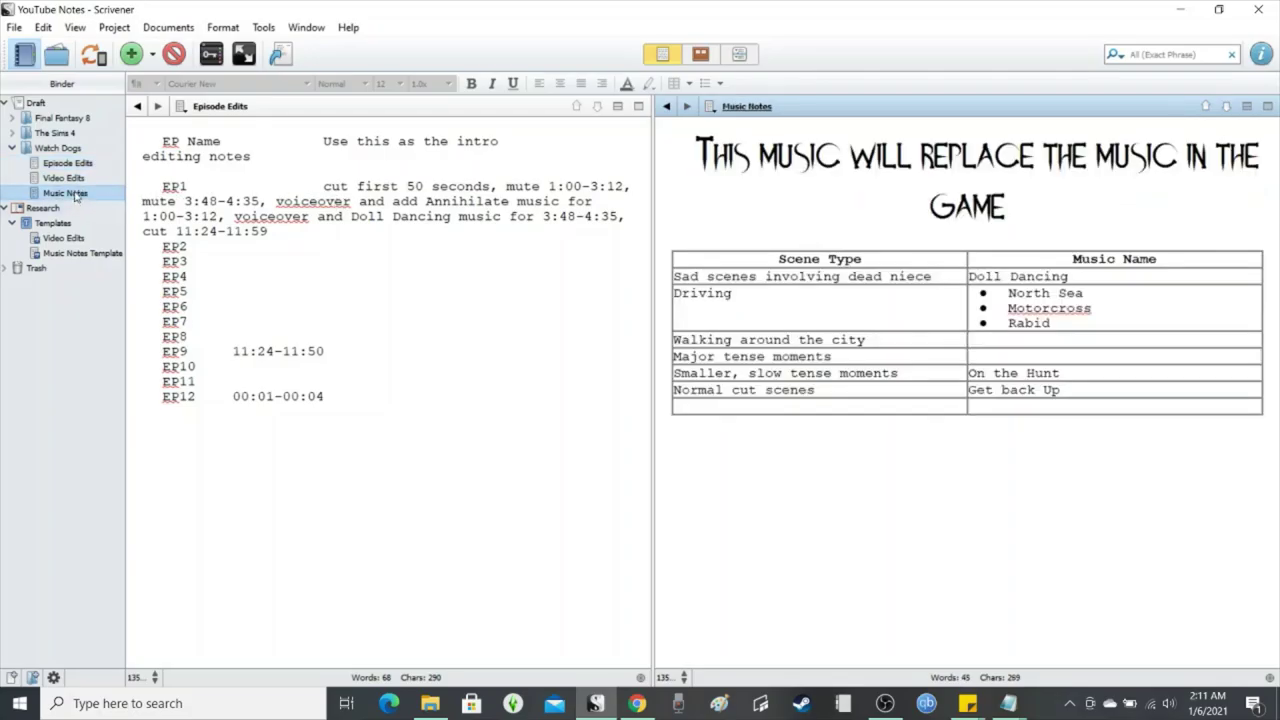
{"action": "left_click", "coordinate": [95, 178]}
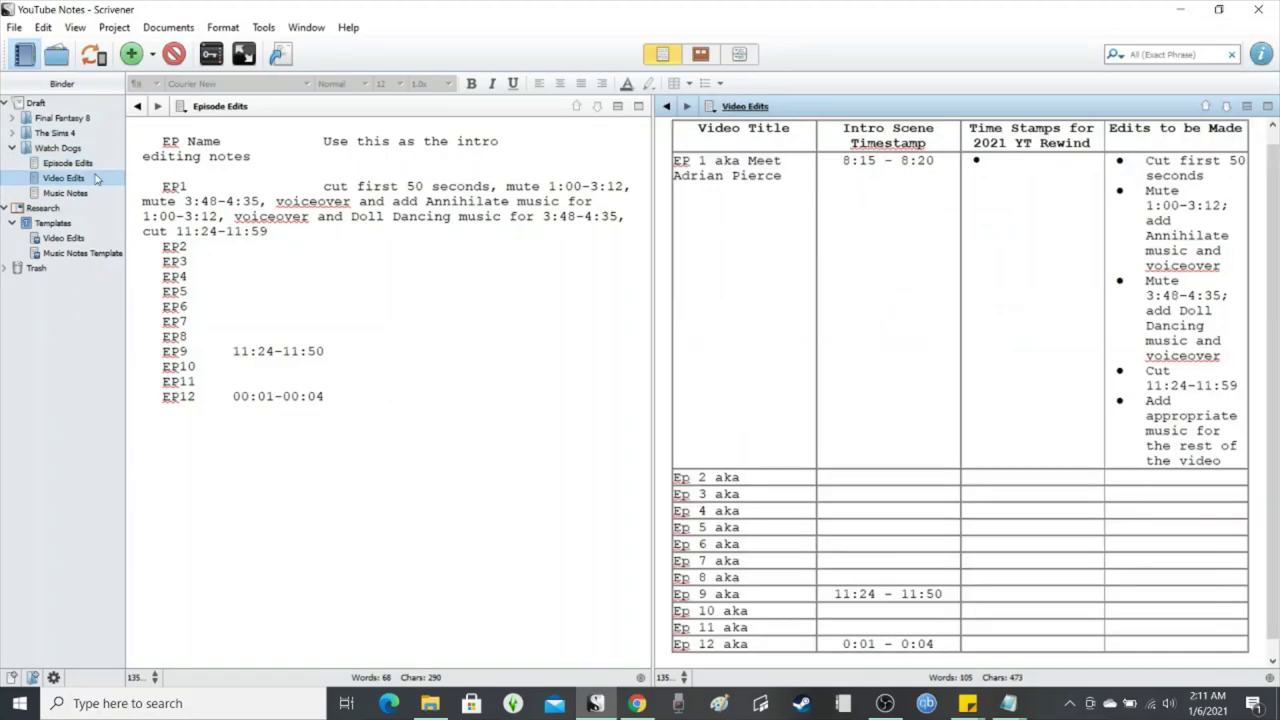
{"action": "left_click", "coordinate": [885, 294]}
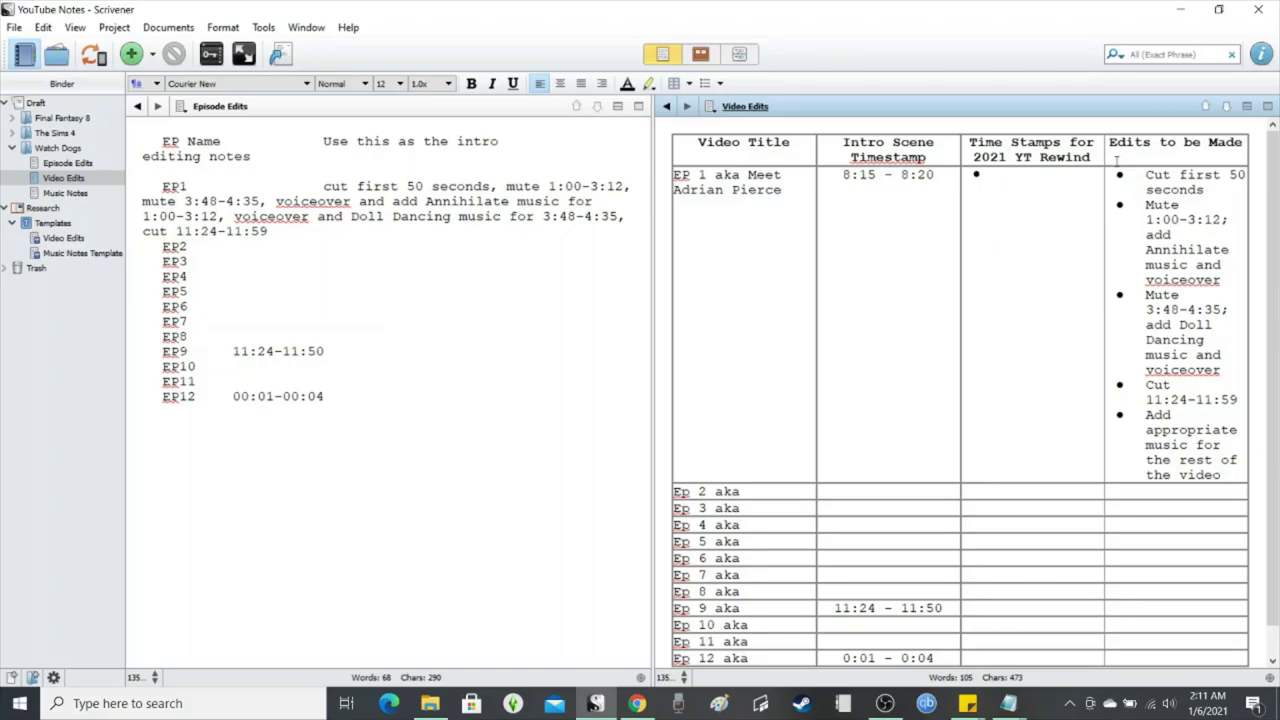
{"action": "scroll", "coordinate": [1100, 230], "scroll_direction": "down", "scroll_amount": 1}
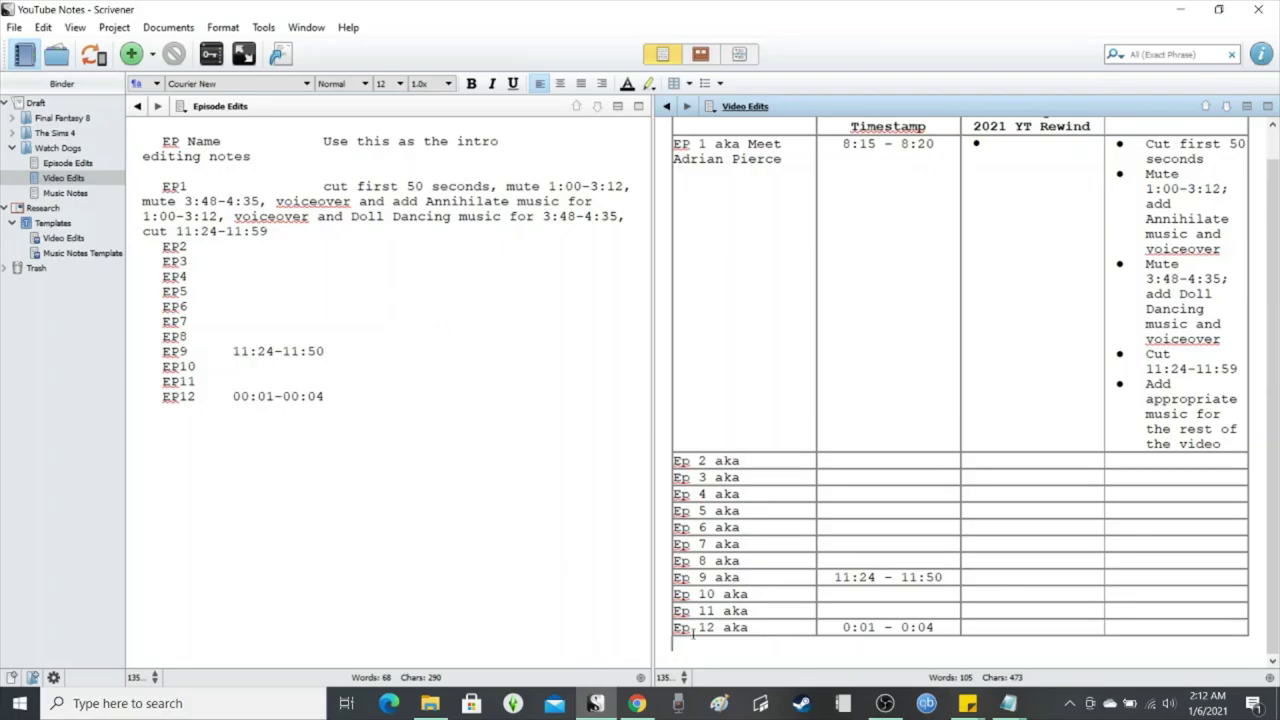
View the Research folder in the Episode Edits pane and return that pane to the Watch Dogs Episode Edits document
{"action": "left_click", "coordinate": [445, 448]}
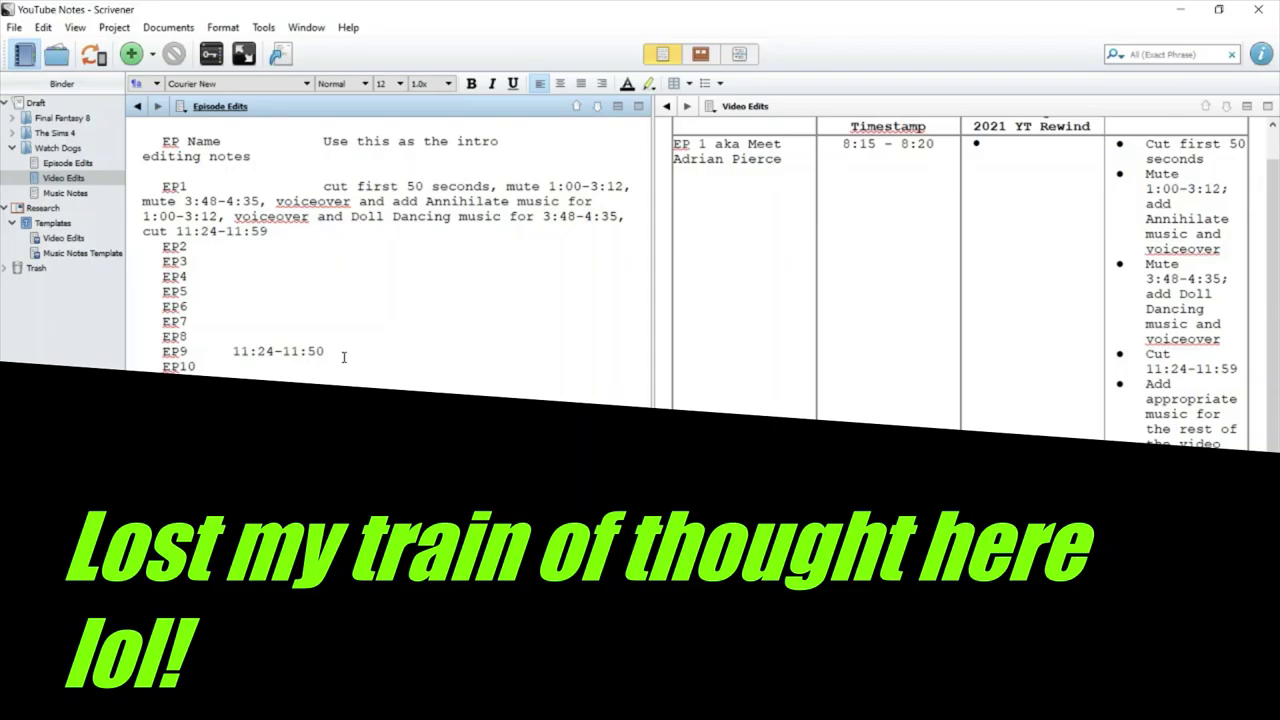
{"action": "left_click", "coordinate": [60, 222]}
{"action": "left_click", "coordinate": [55, 209]}
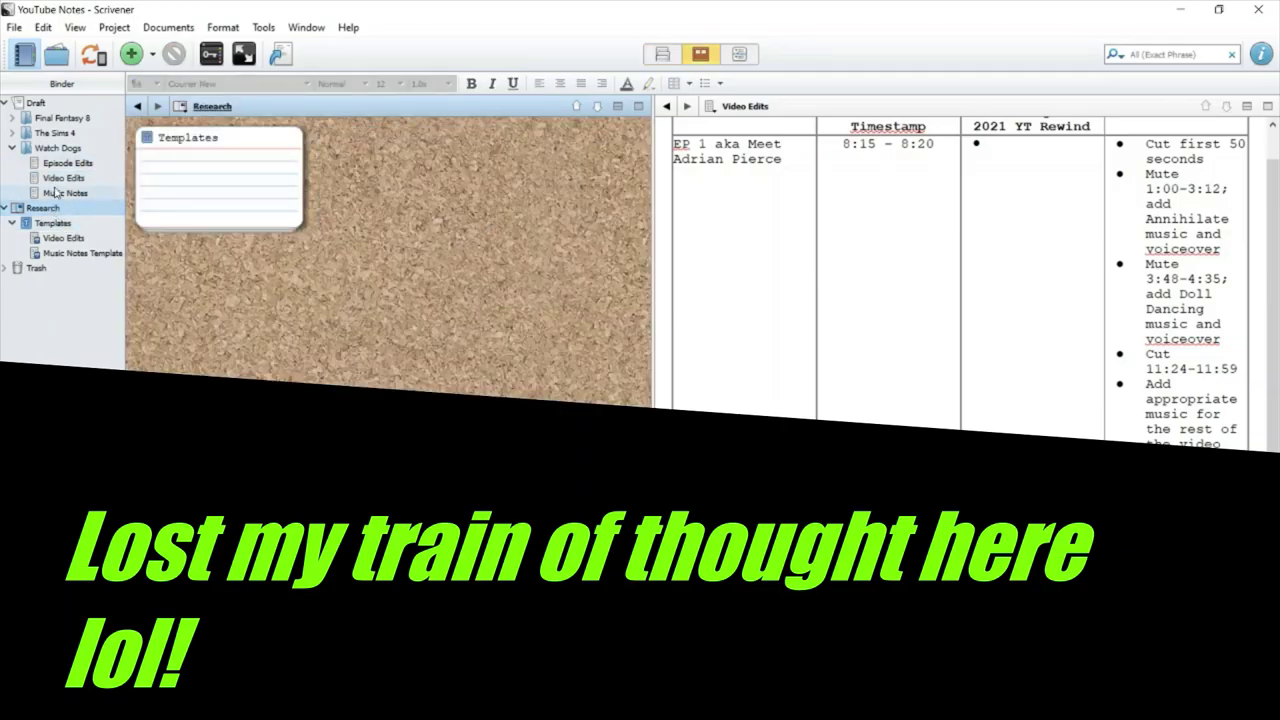
{"action": "left_click", "coordinate": [63, 178]}
{"action": "left_click", "coordinate": [62, 164]}
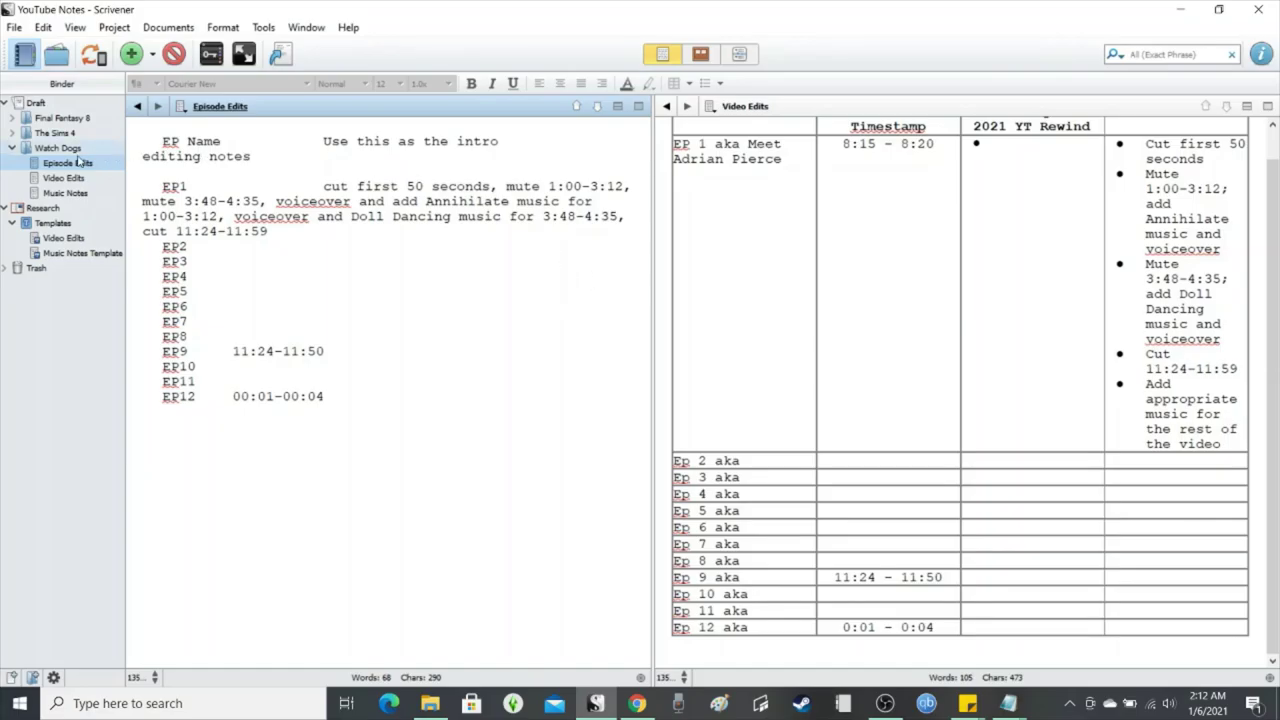
Collapse the Watch Dogs folder in the binder and return to the end of the Episode Edits text
{"action": "left_click", "coordinate": [12, 148]}
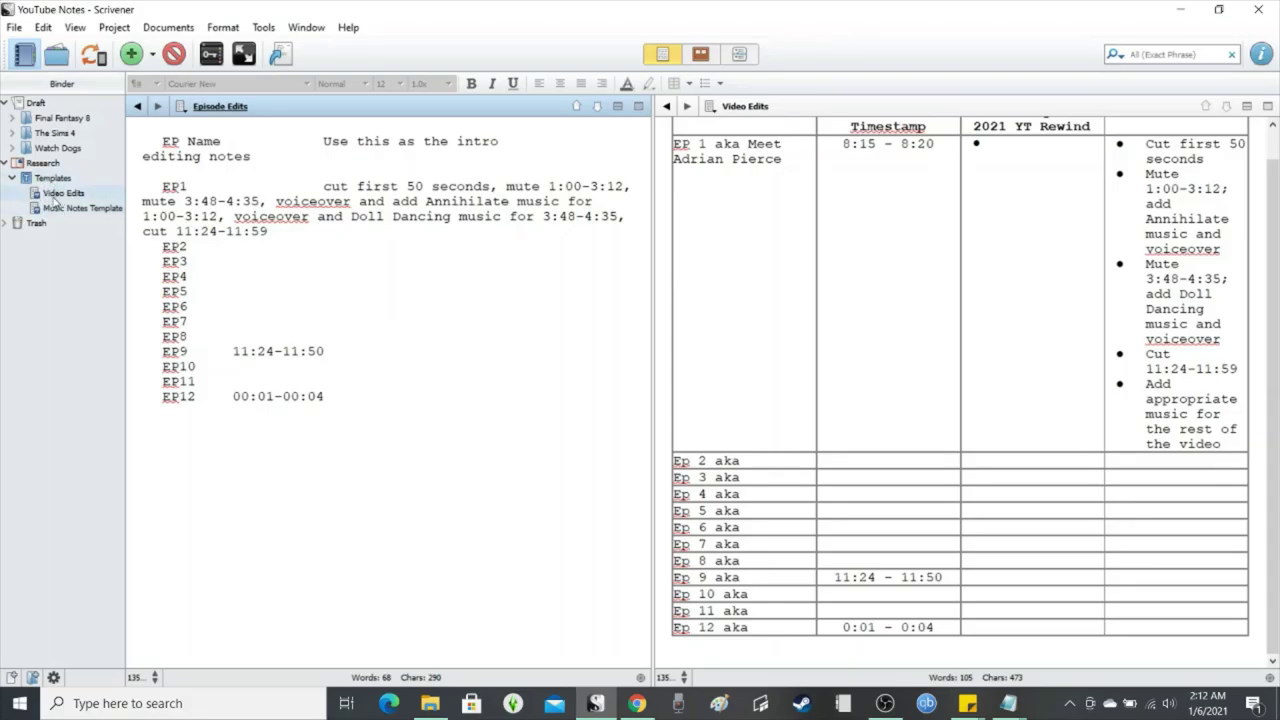
{"action": "left_click", "coordinate": [391, 450]}
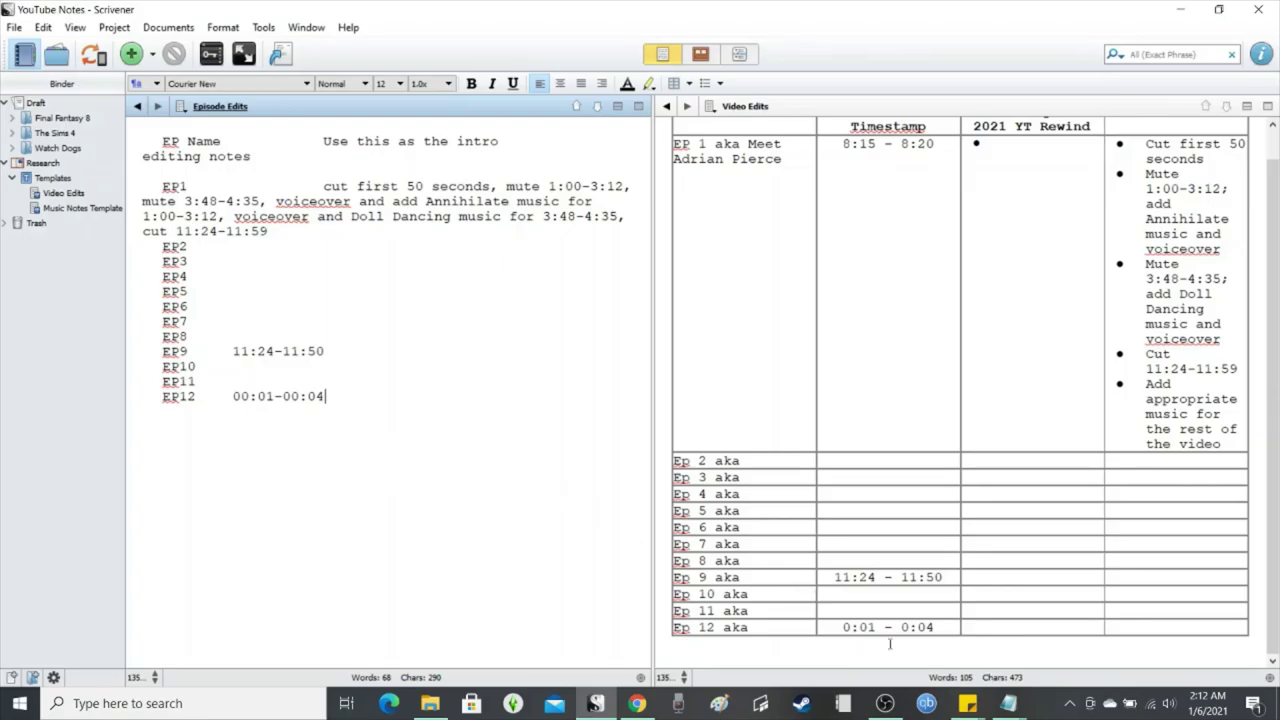
{"action": "left_click", "coordinate": [890, 705]}
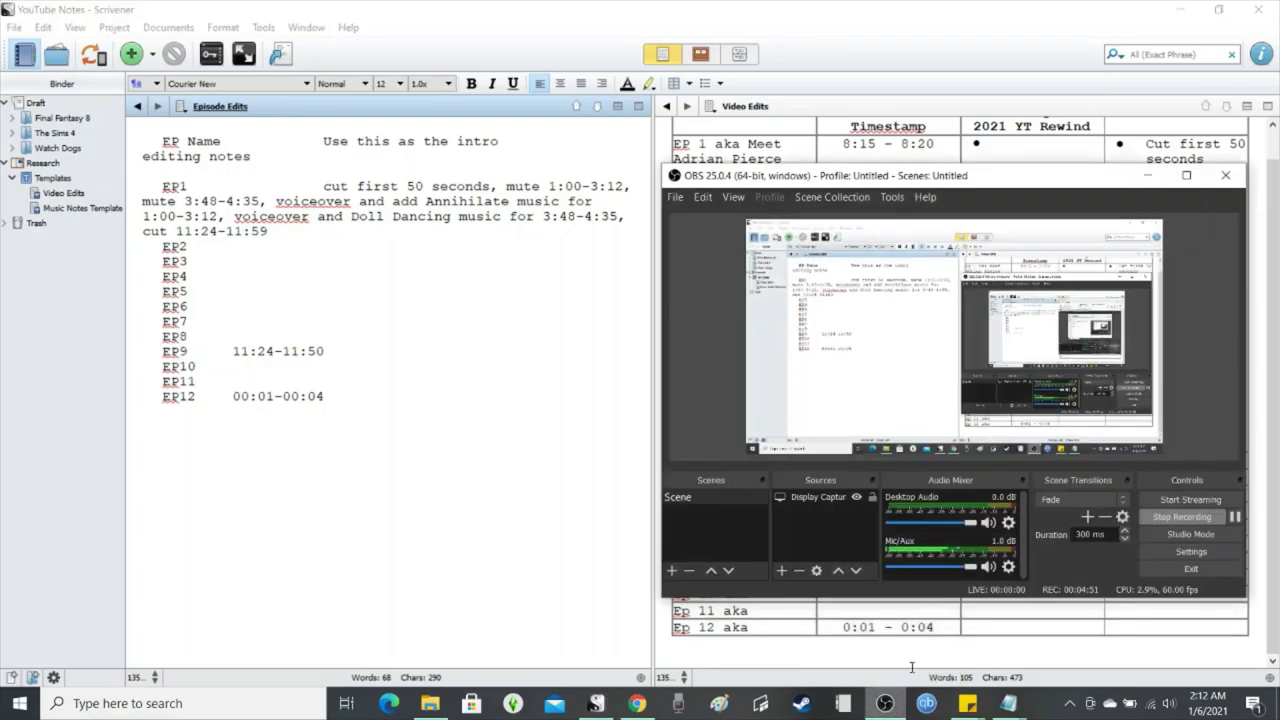